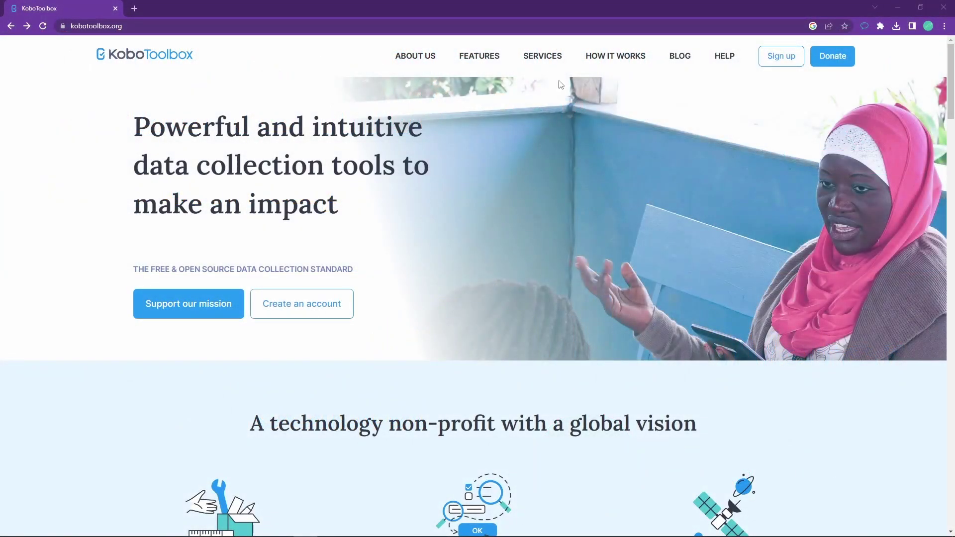
Sign in to KoboToolbox on the global server with the saved credentials
left_click(788, 66)
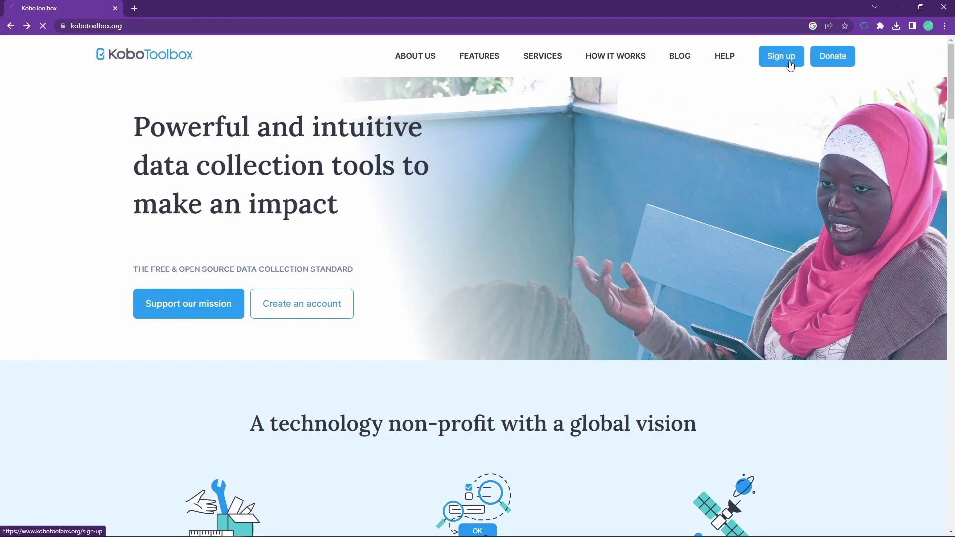
left_click(589, 219)
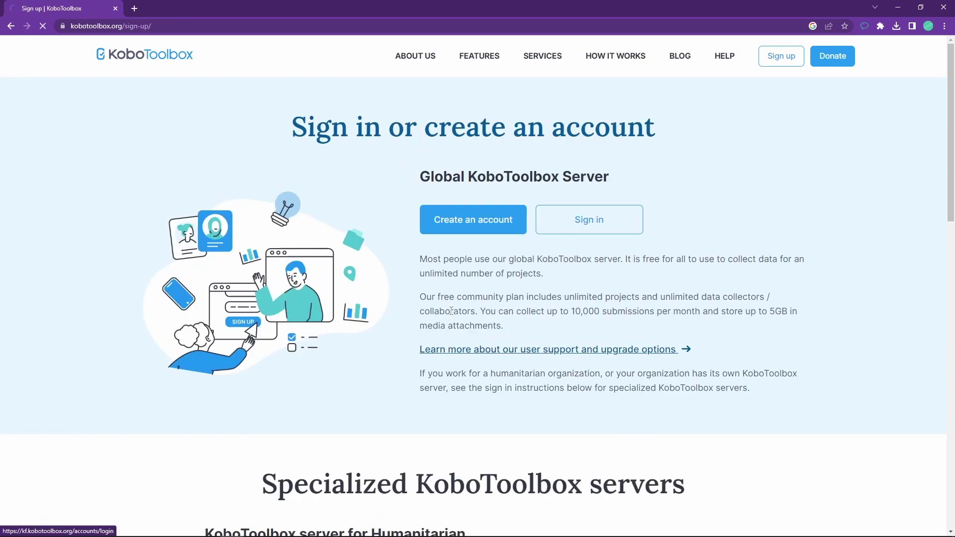
left_click(432, 204)
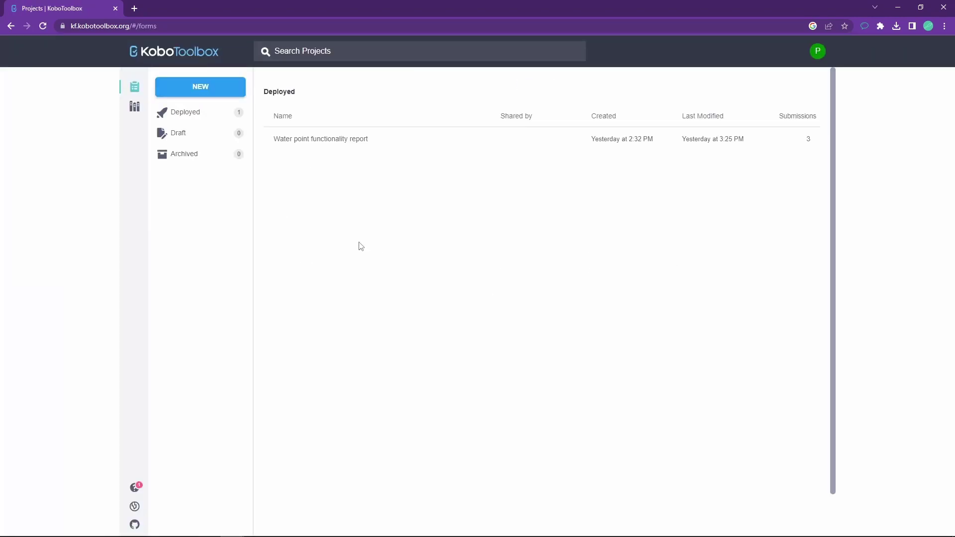
mouse_move(406, 144)
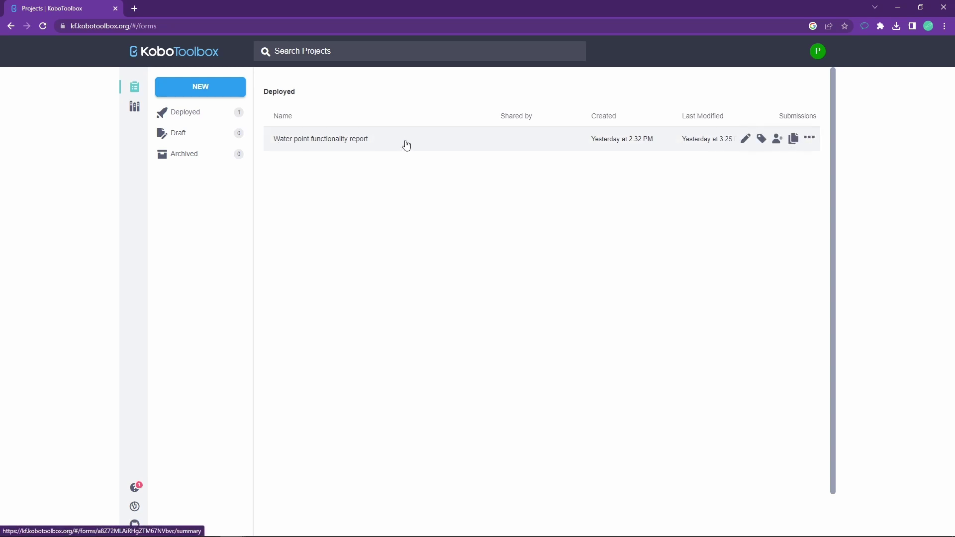
Download the Water point functionality report form as an XLS spreadsheet
left_click(810, 140)
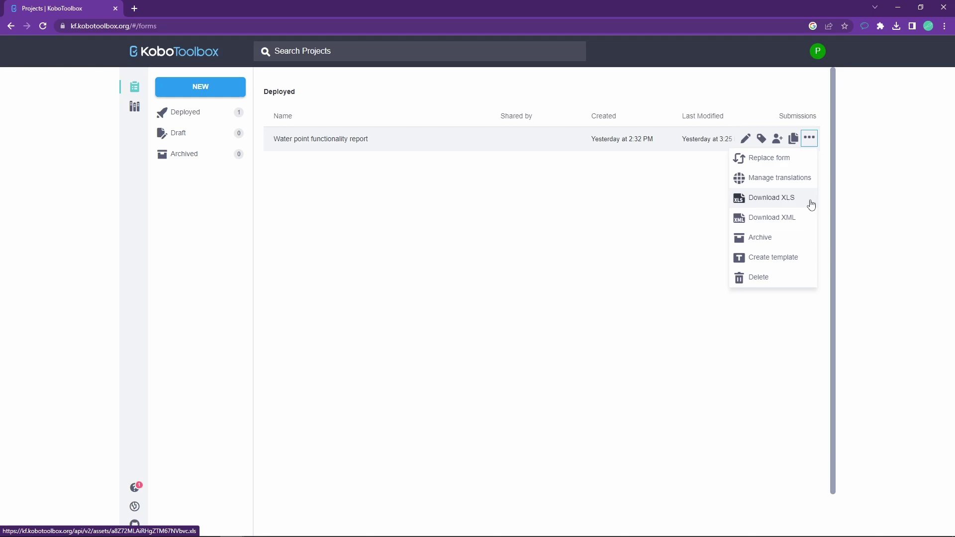
left_click(772, 197)
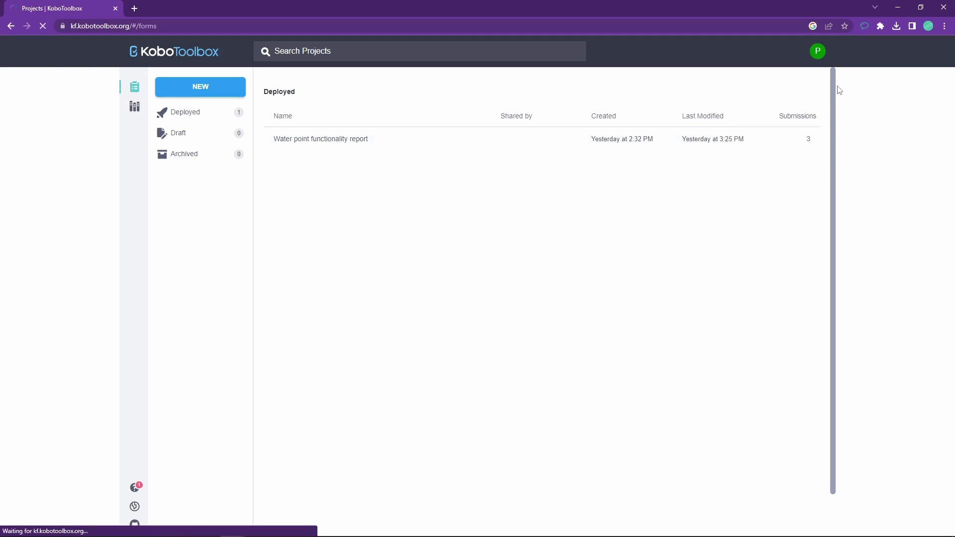
Open the Water point functionality report form in the editor and show recent downloads
left_click(386, 151)
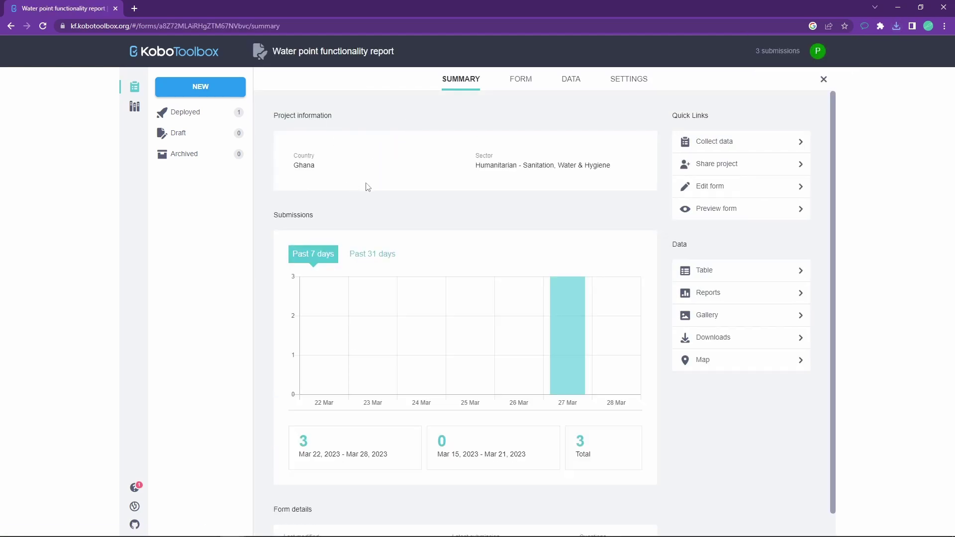
left_click(511, 90)
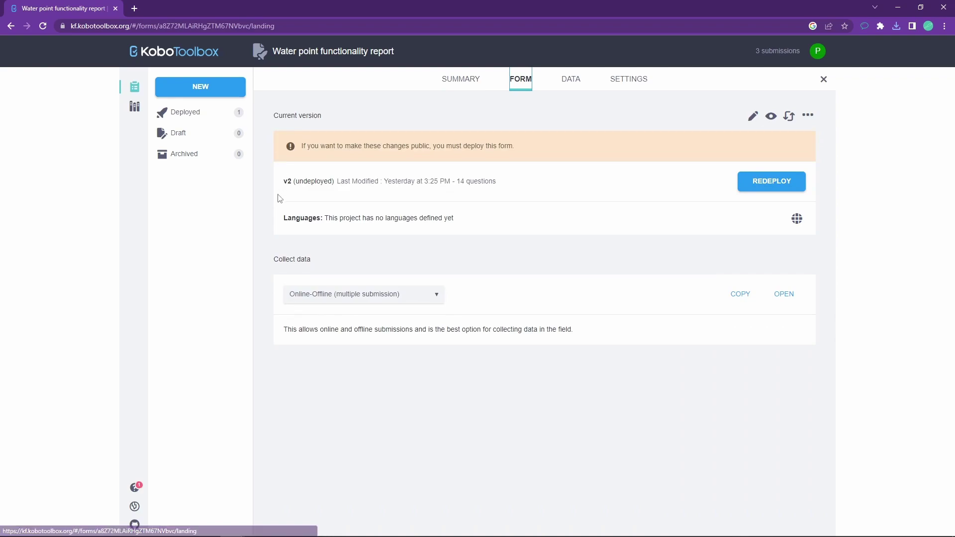
left_click(752, 116)
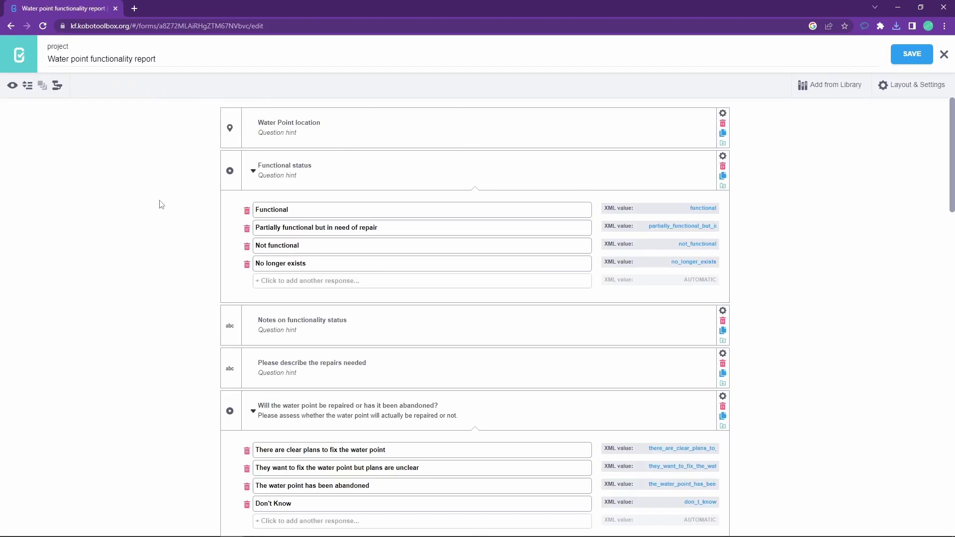
scroll(269, 155, "down", 1)
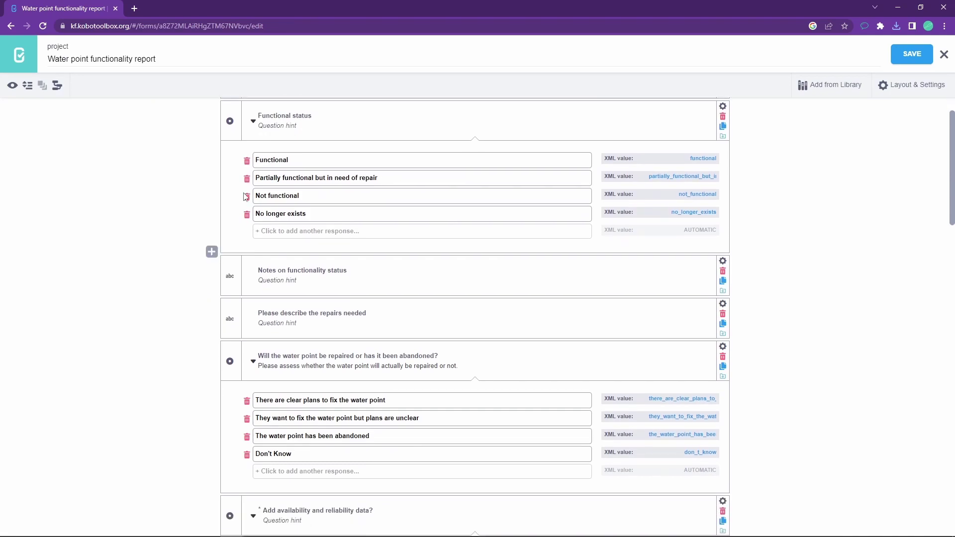
scroll(214, 224, "down", 1)
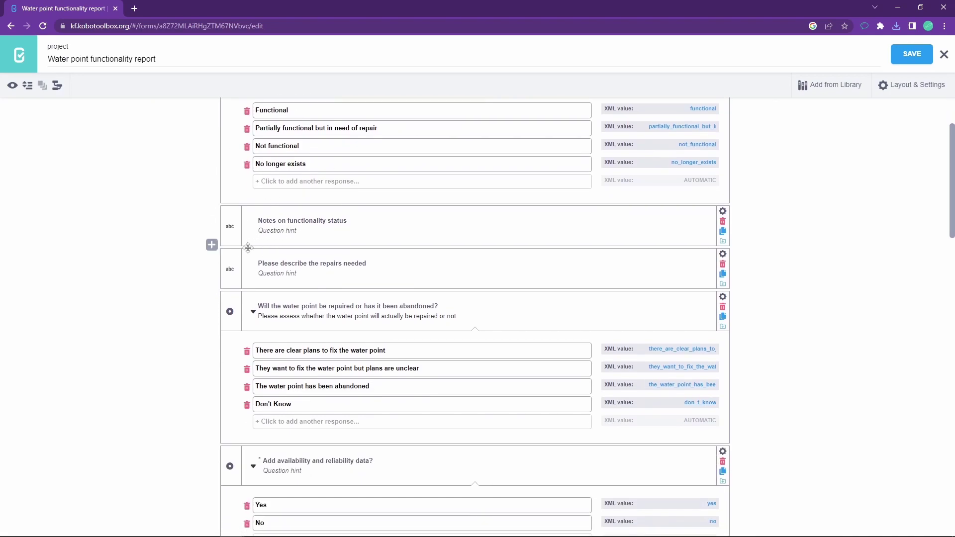
scroll(205, 258, "down", 1)
scroll(201, 269, "down", 2)
scroll(191, 273, "down", 3)
scroll(166, 277, "down", 1)
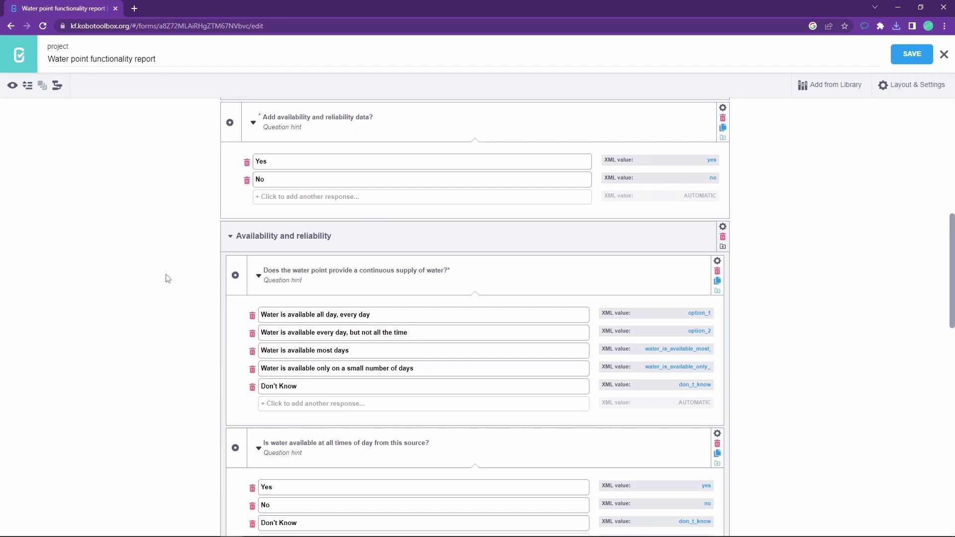
scroll(166, 277, "down", 5)
scroll(227, 282, "down", 1)
scroll(231, 284, "down", 1)
scroll(254, 299, "down", 1)
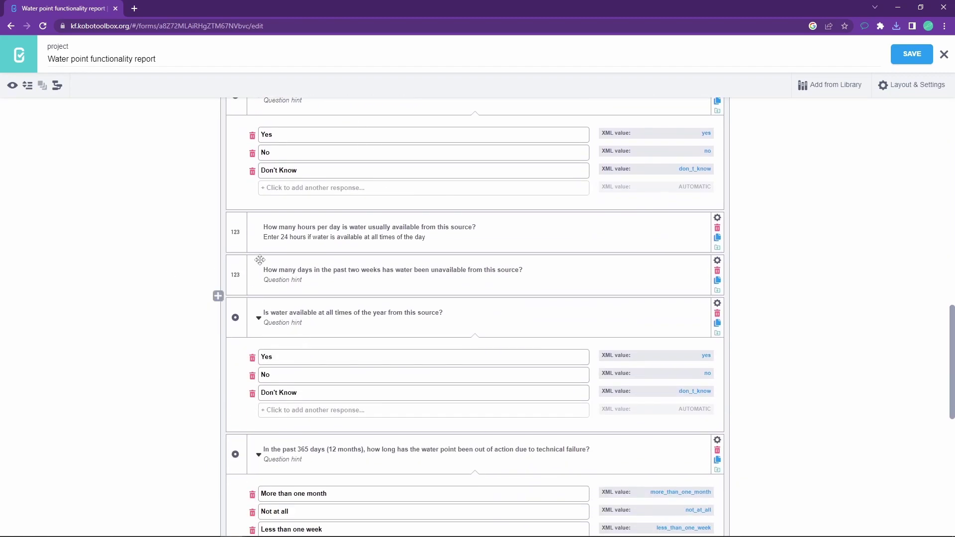
scroll(271, 428, "down", 2)
scroll(324, 400, "down", 3)
scroll(311, 407, "down", 2)
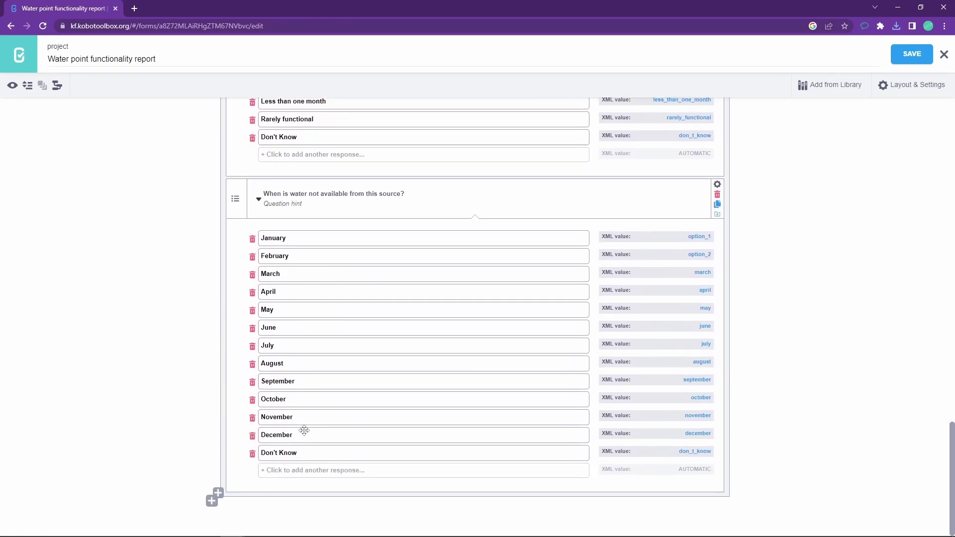
scroll(300, 393, "up", 3)
scroll(267, 391, "up", 3)
scroll(316, 368, "up", 3)
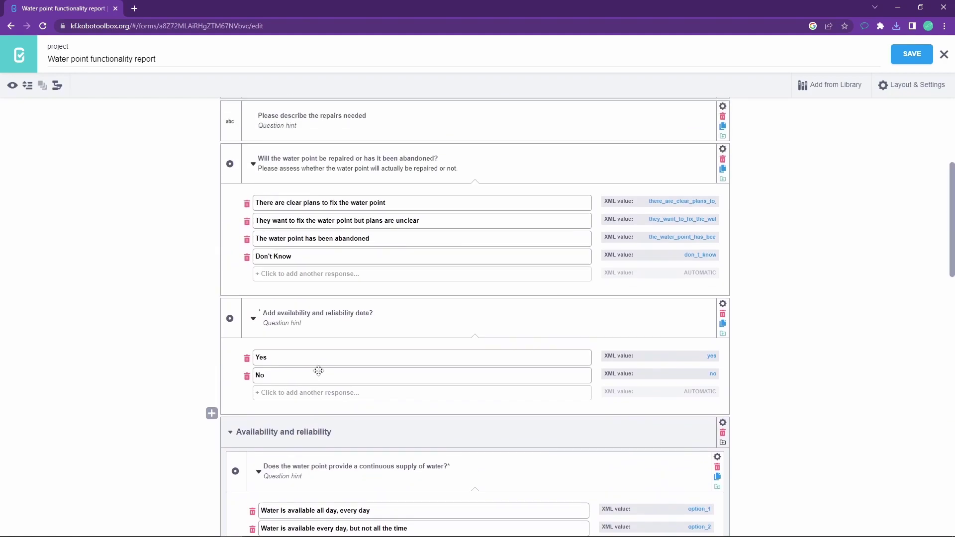
scroll(250, 268, "up", 3)
scroll(250, 267, "up", 1)
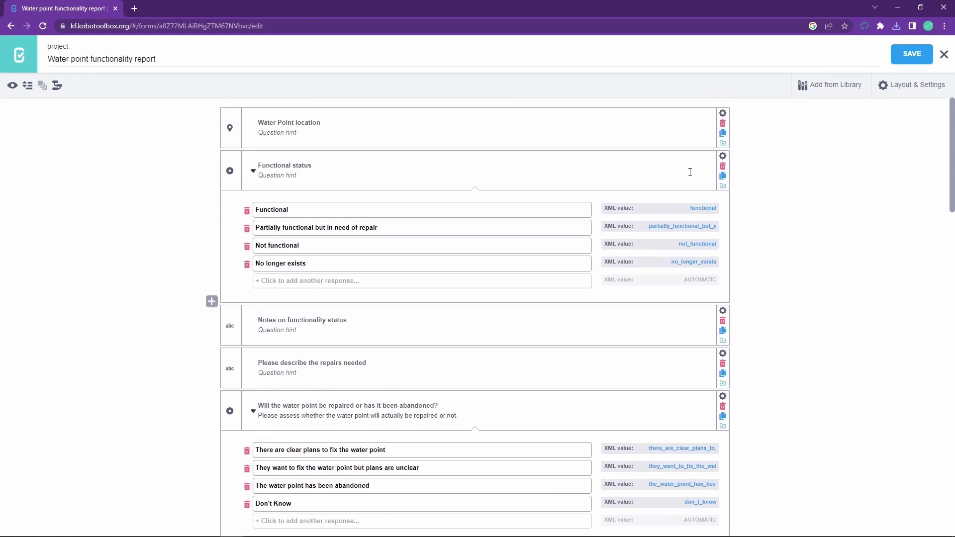
left_click(896, 26)
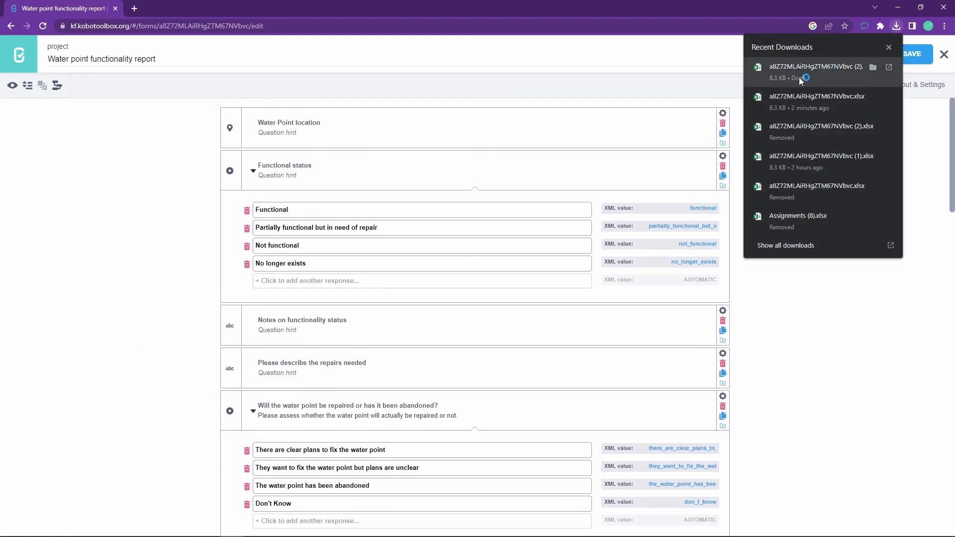
Open the downloaded form in Excel, widening survey columns to inspect question types and relevance conditions
left_click(799, 77)
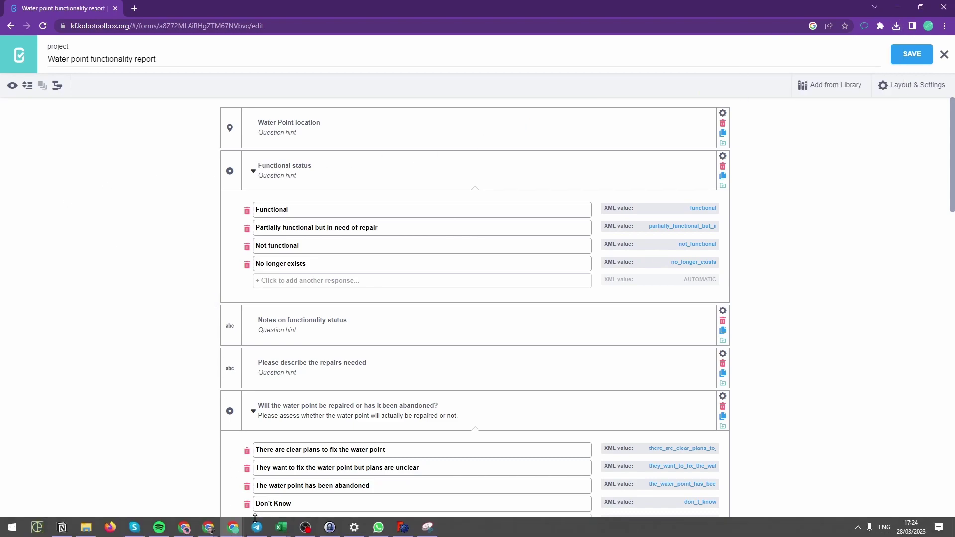
left_click(281, 527)
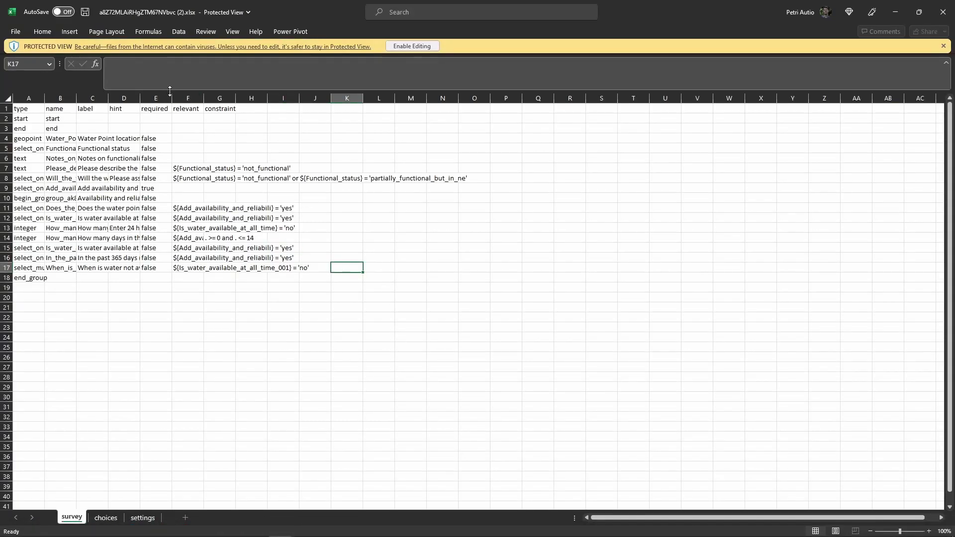
left_click(109, 118)
double_click(77, 98)
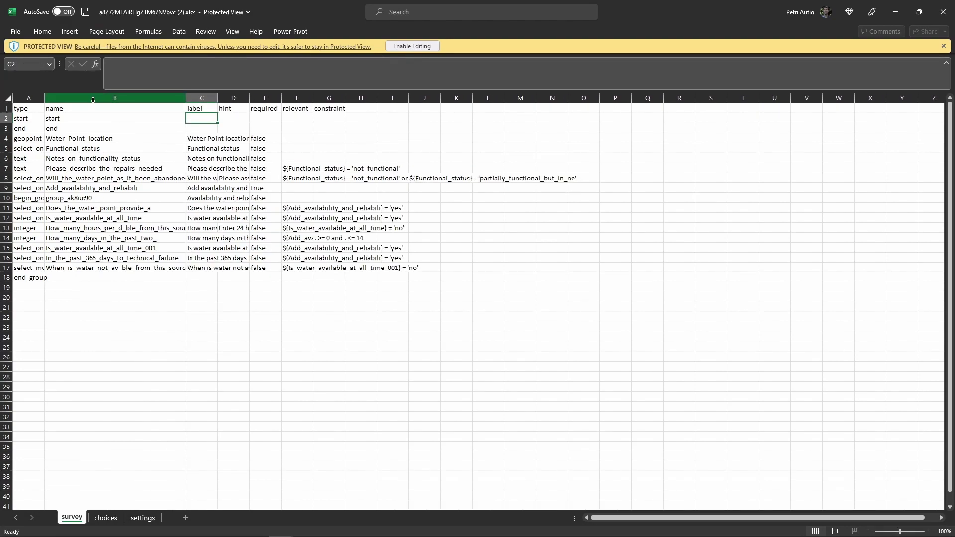
left_click_drag(45, 98, 131, 98)
left_click(35, 147)
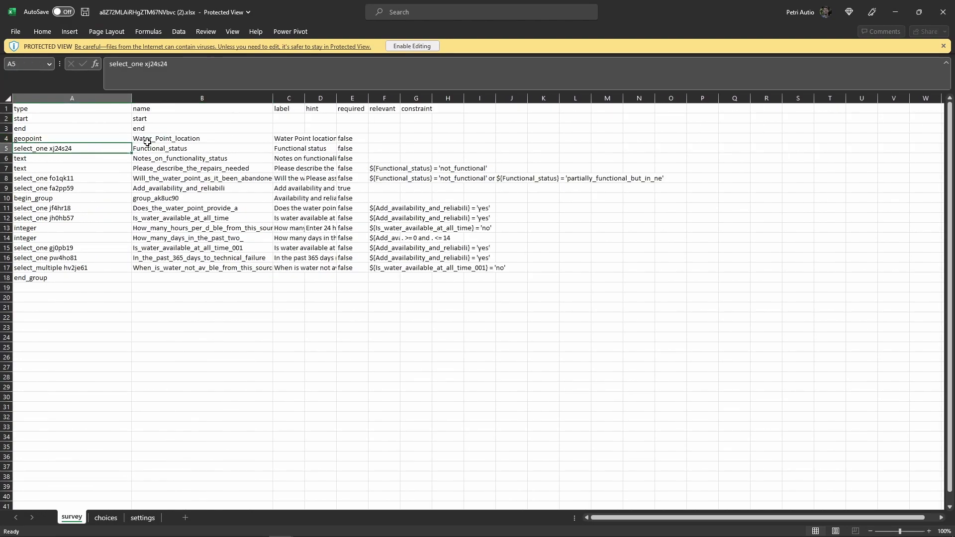
left_click(155, 150)
left_click(276, 148)
left_click(329, 148)
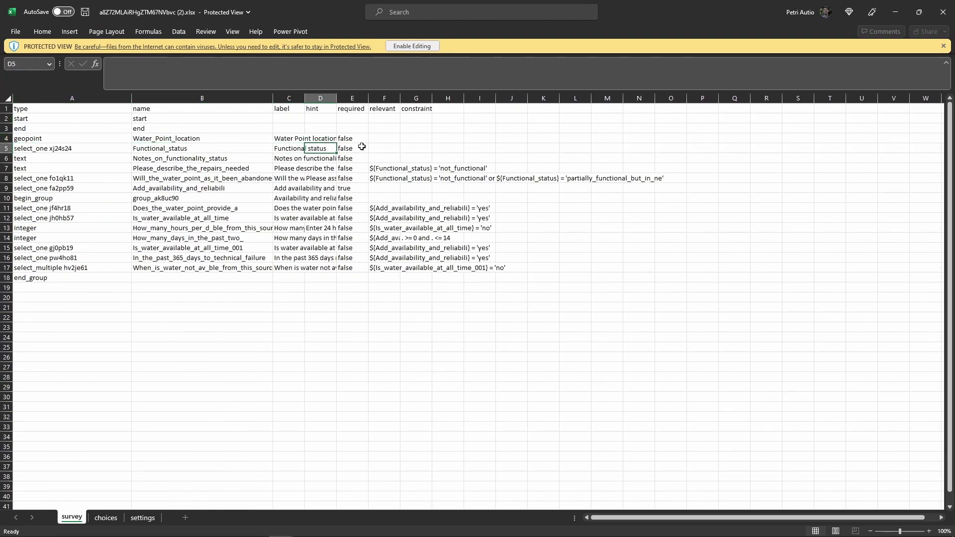
left_click_drag(388, 147, 390, 262)
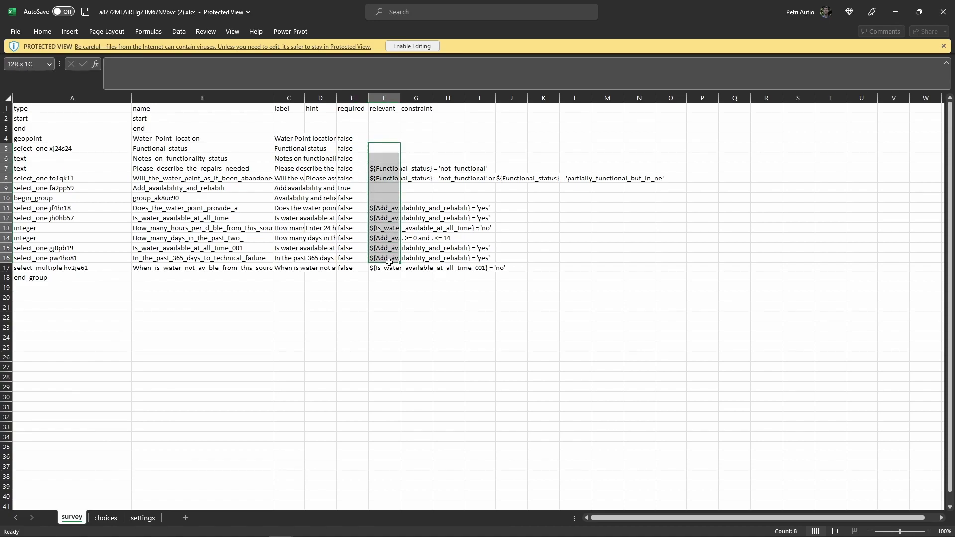
left_click(379, 249)
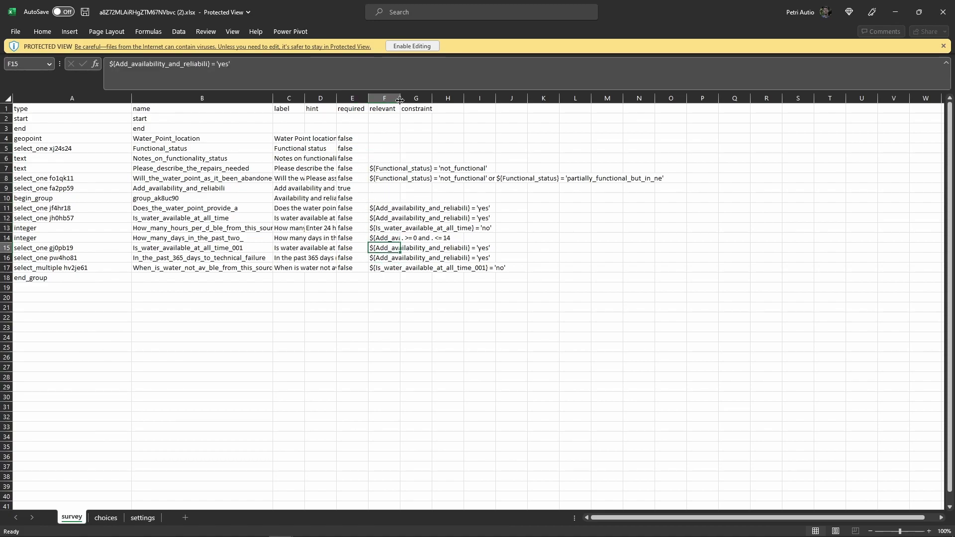
left_click_drag(400, 100, 533, 101)
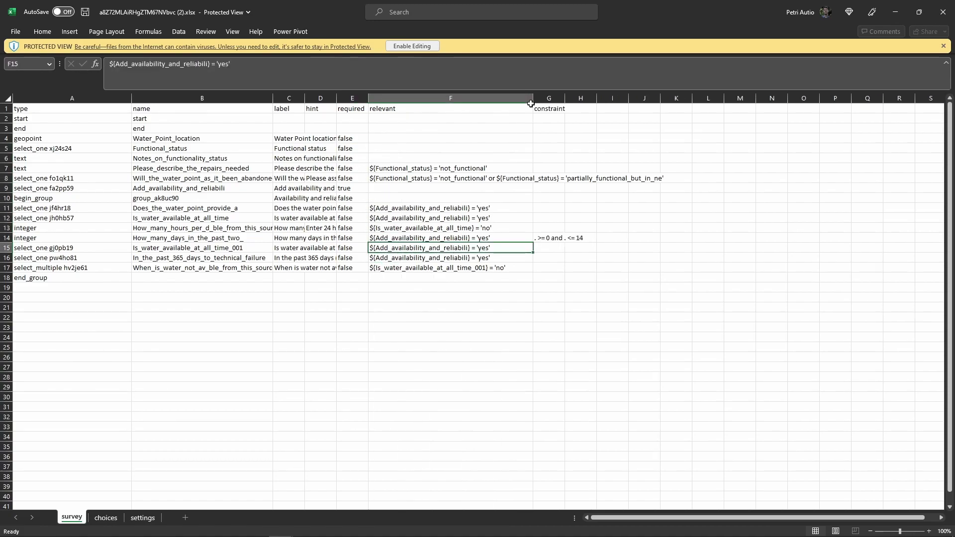
Review the choices and settings sheets, then close the protected-view workbook copy
left_click(105, 517)
left_click(37, 129)
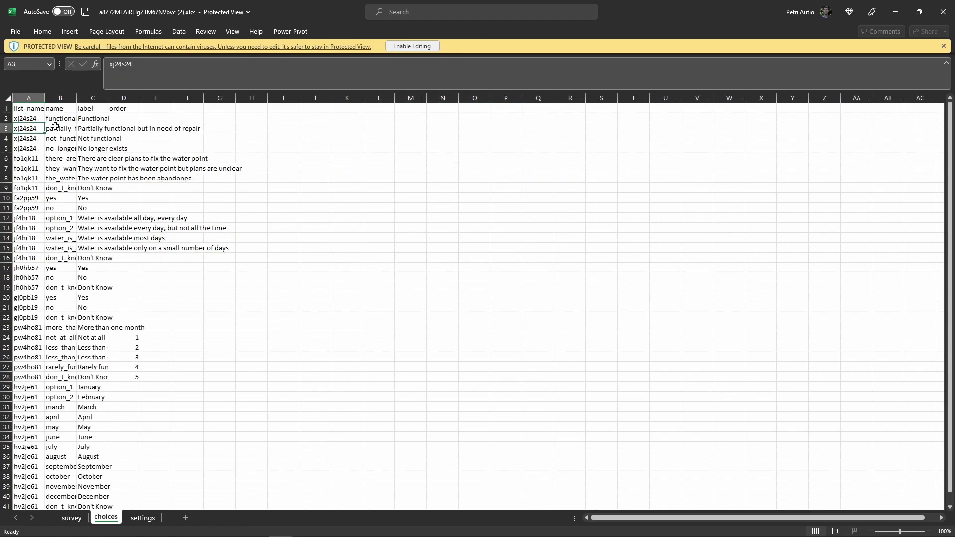
left_click_drag(77, 100, 256, 100)
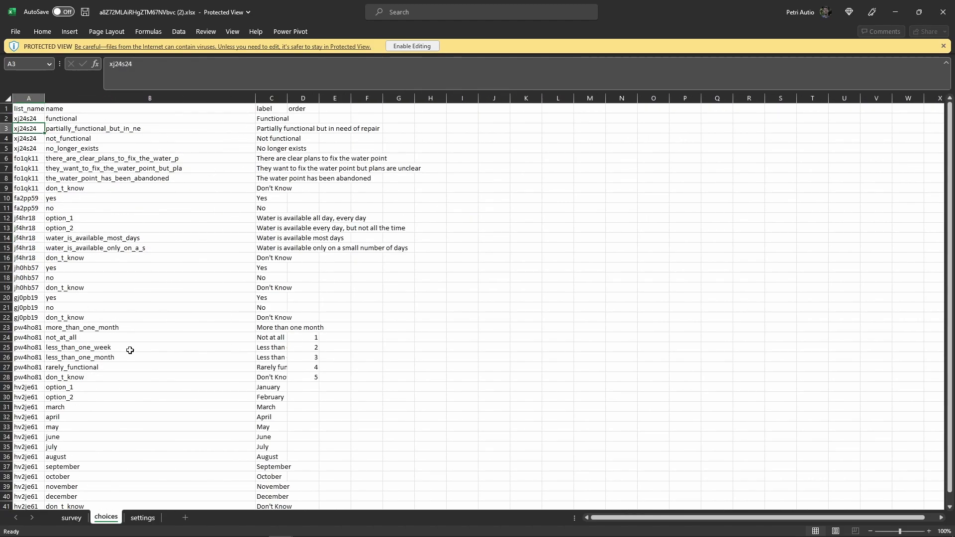
scroll(183, 360, "down", 2)
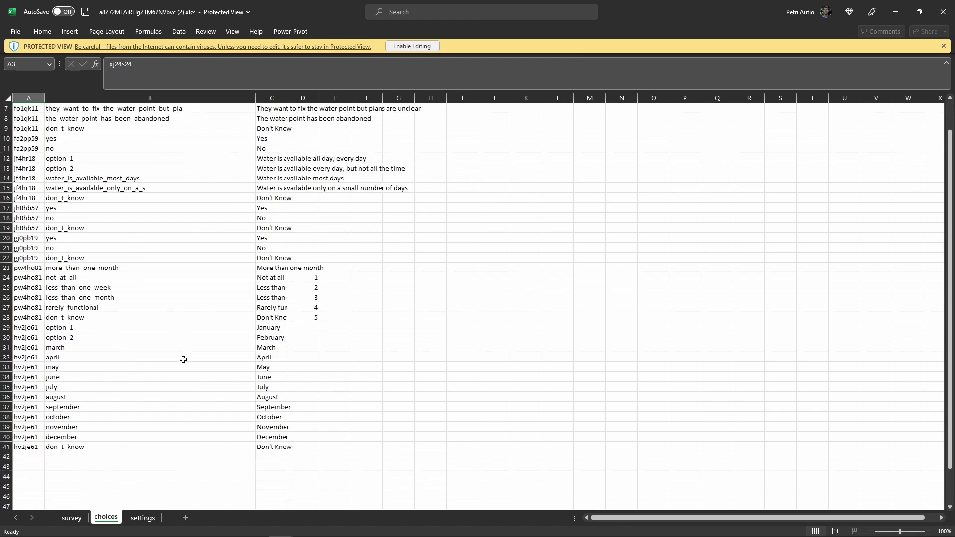
left_click(141, 518)
left_click(81, 517)
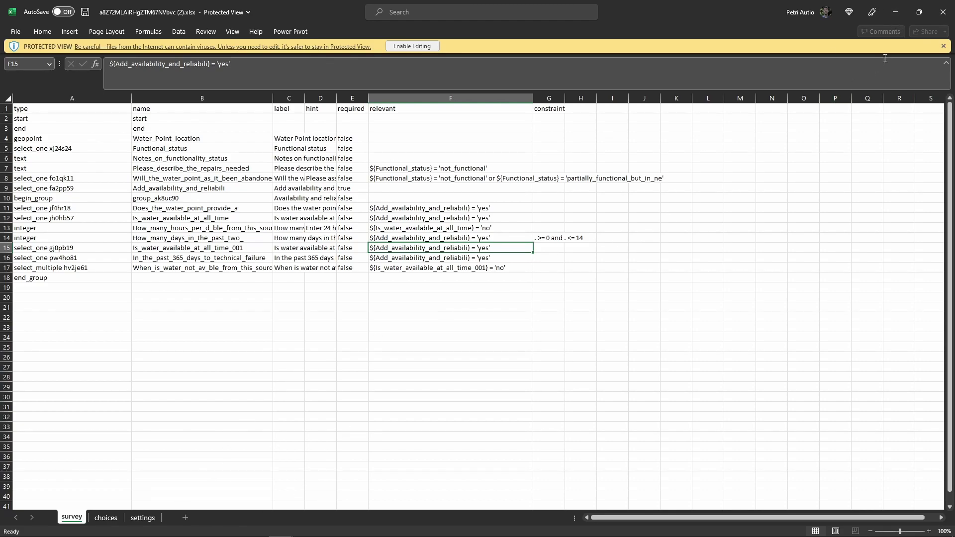
left_click(889, 19)
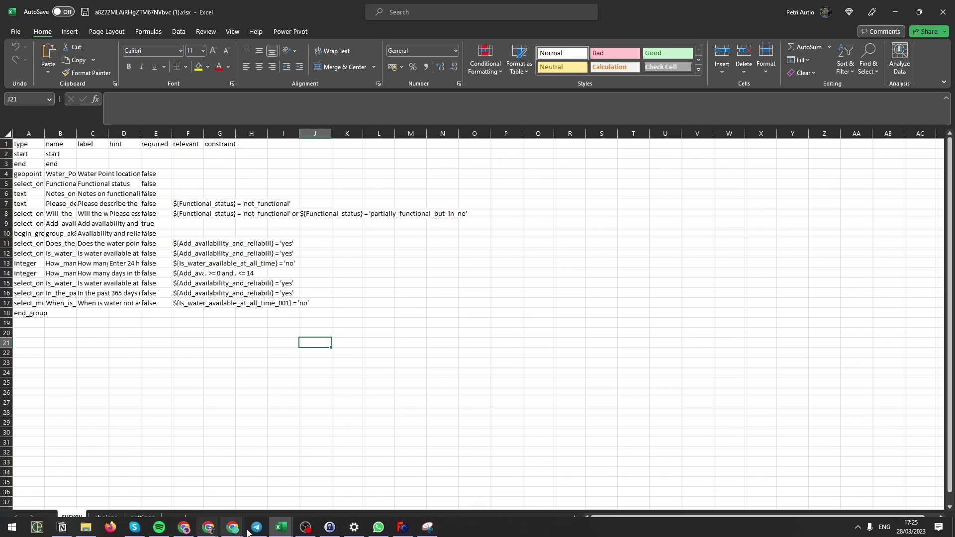
Reach the XLSForm Importer via Surveys > Survey Design Import in mWater Portal
left_click(255, 529)
scroll(331, 255, "up", 2)
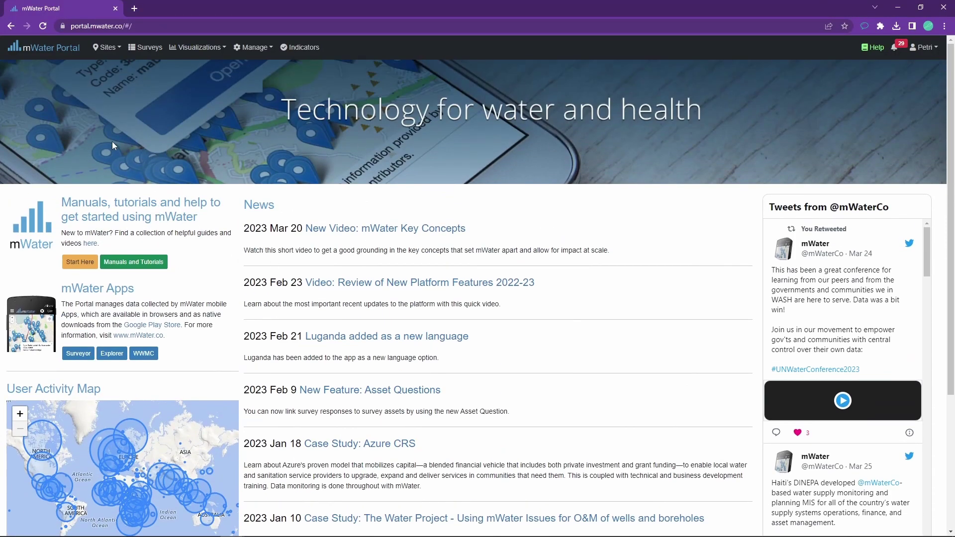
left_click(144, 47)
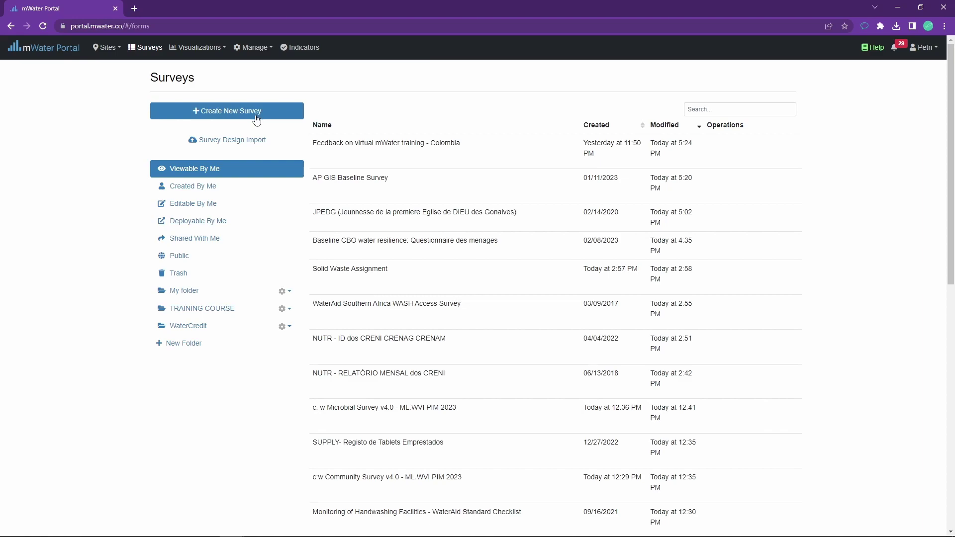
left_click(222, 146)
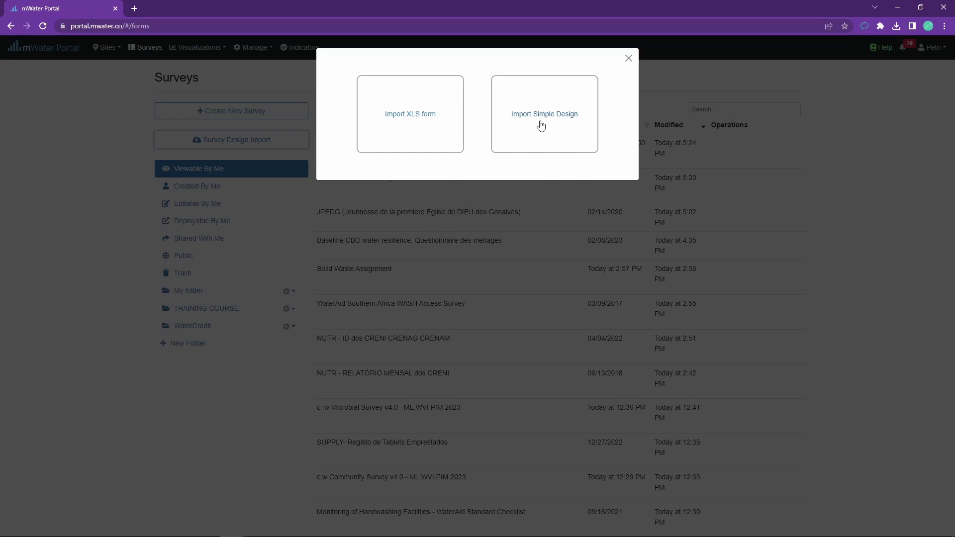
Import the exported Kobo XLSForm file through the XLSForm Importer
left_click(404, 120)
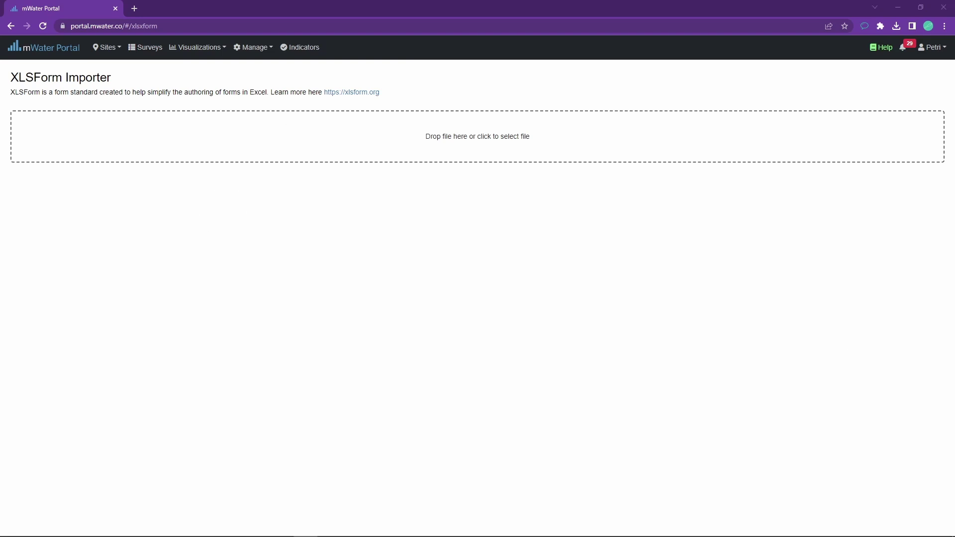
left_click(436, 139)
double_click(284, 85)
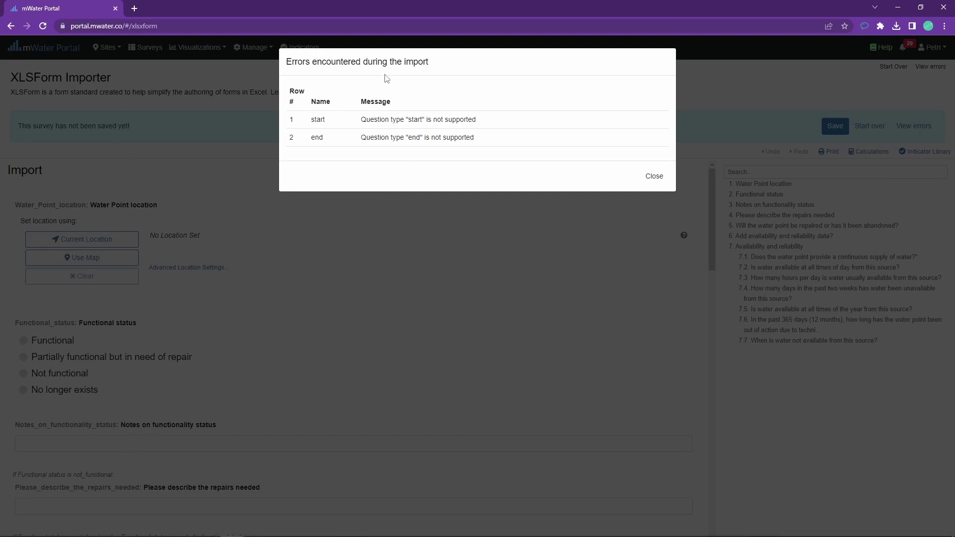
Review the import errors reporting unsupported start and end question types
left_click_drag(295, 64, 490, 67)
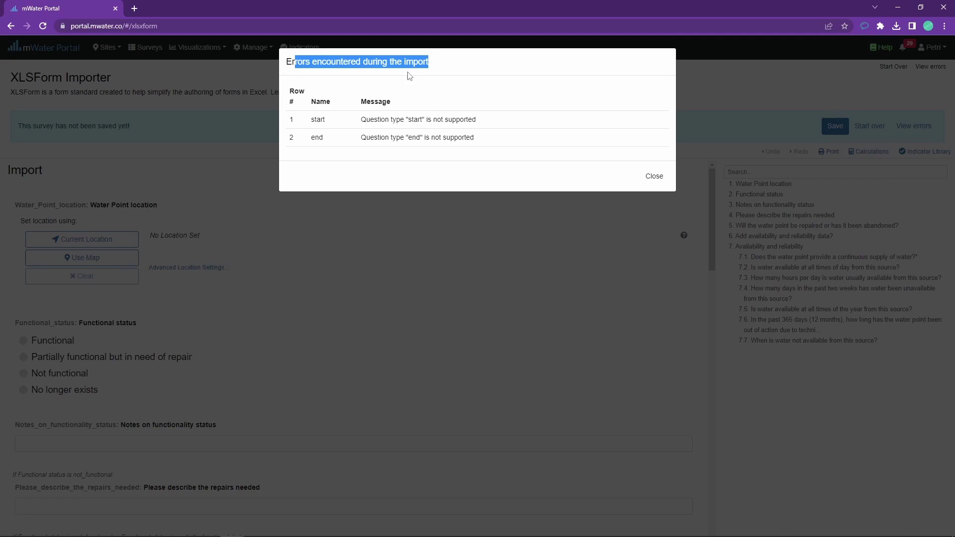
triple_click(380, 123)
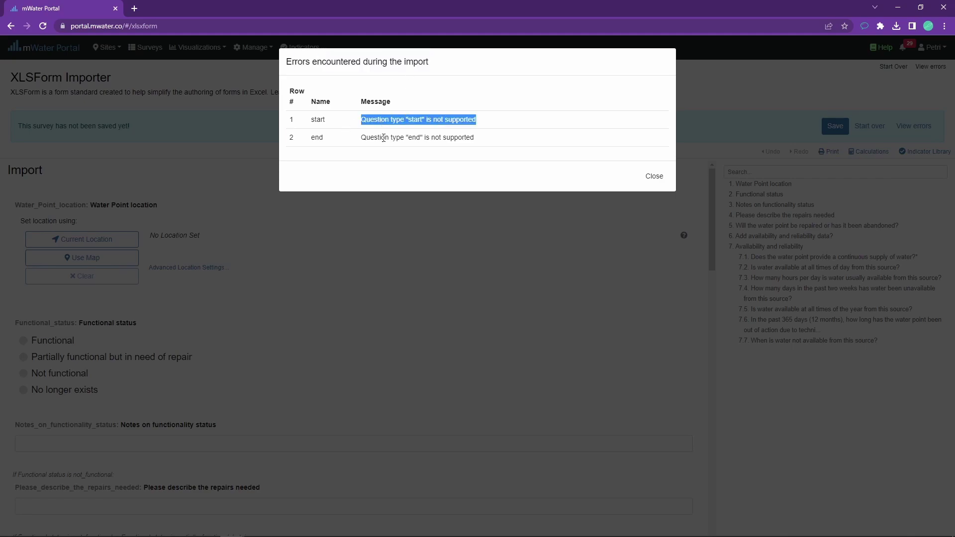
triple_click(384, 137)
left_click(327, 123)
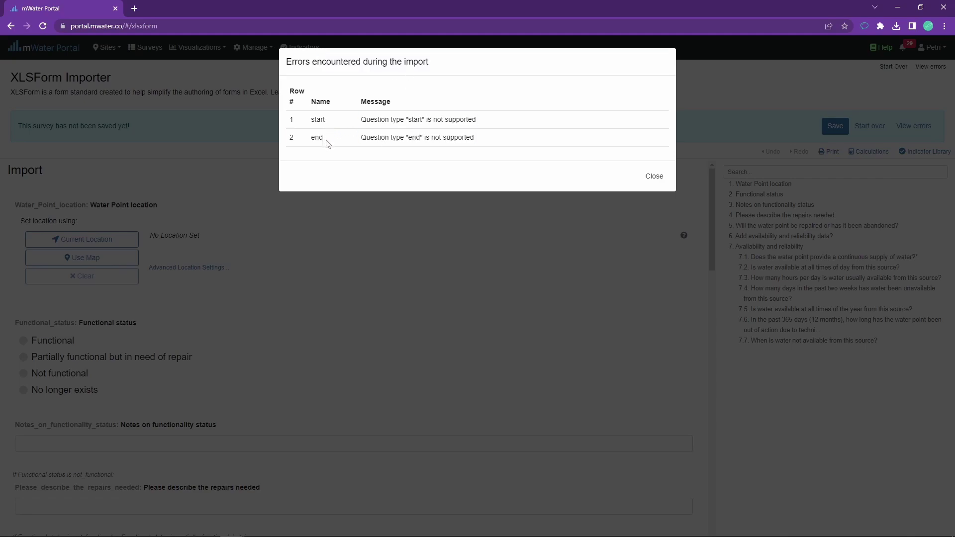
Close the import errors dialog to reveal the imported survey's questions
left_click(648, 178)
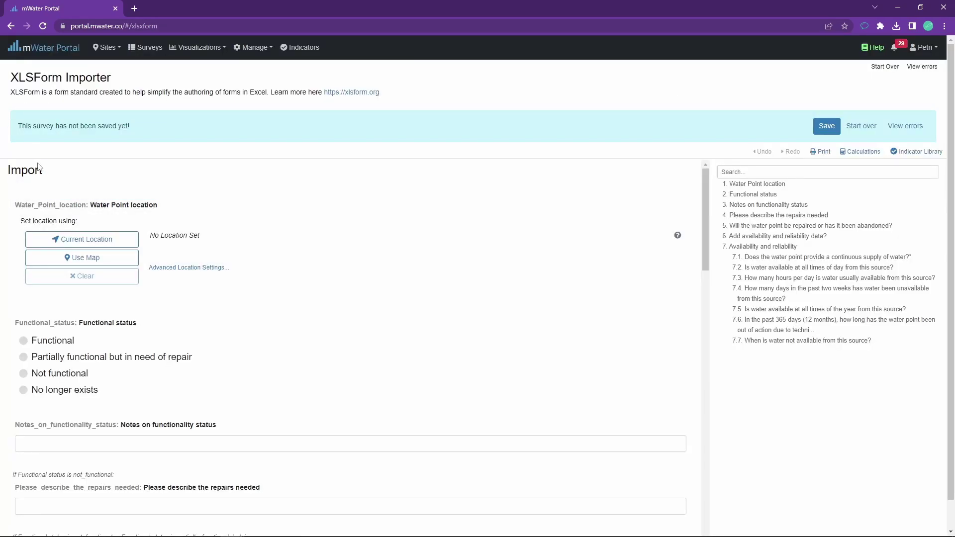
scroll(101, 235, "down", 1)
scroll(100, 239, "down", 1)
scroll(91, 256, "down", 1)
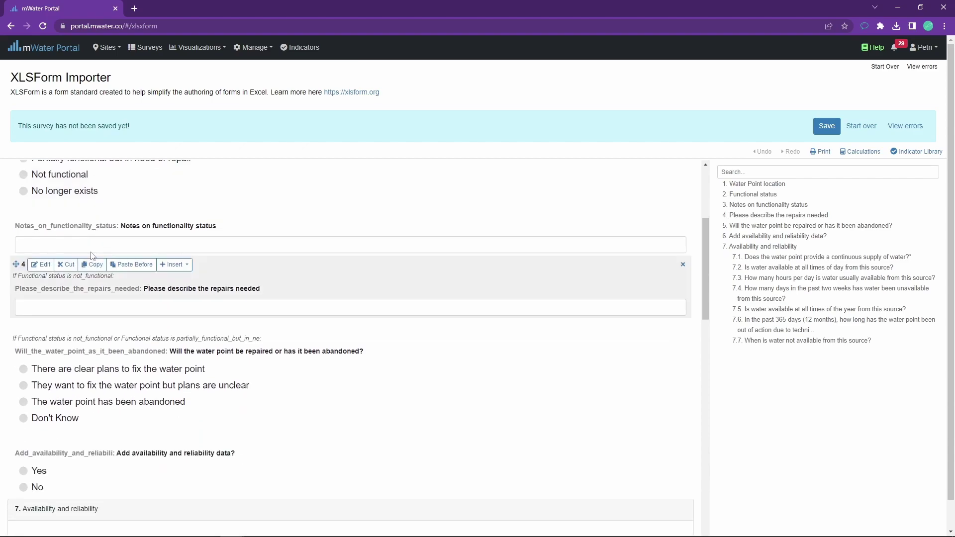
scroll(91, 255, "down", 2)
scroll(91, 261, "down", 2)
scroll(90, 283, "down", 3)
scroll(89, 291, "down", 3)
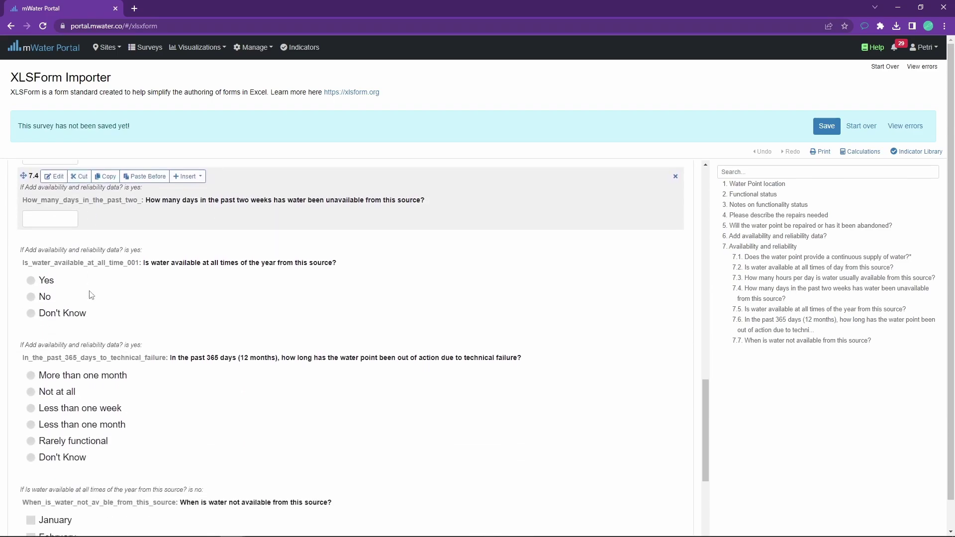
scroll(90, 314, "down", 1)
scroll(94, 351, "down", 1)
scroll(68, 313, "down", 2)
scroll(53, 274, "up", 1)
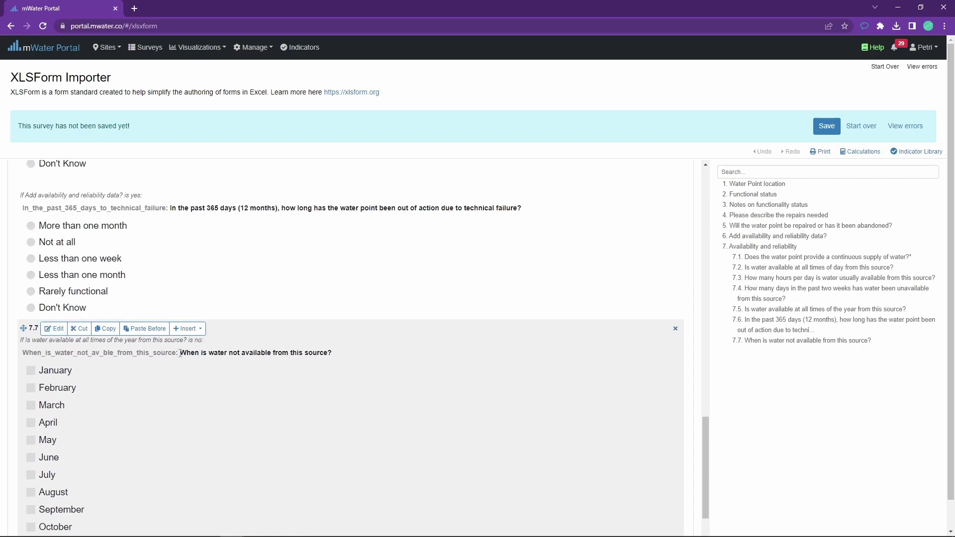
left_click_drag(180, 354, 332, 354)
scroll(122, 306, "down", 2)
scroll(50, 423, "up", 3)
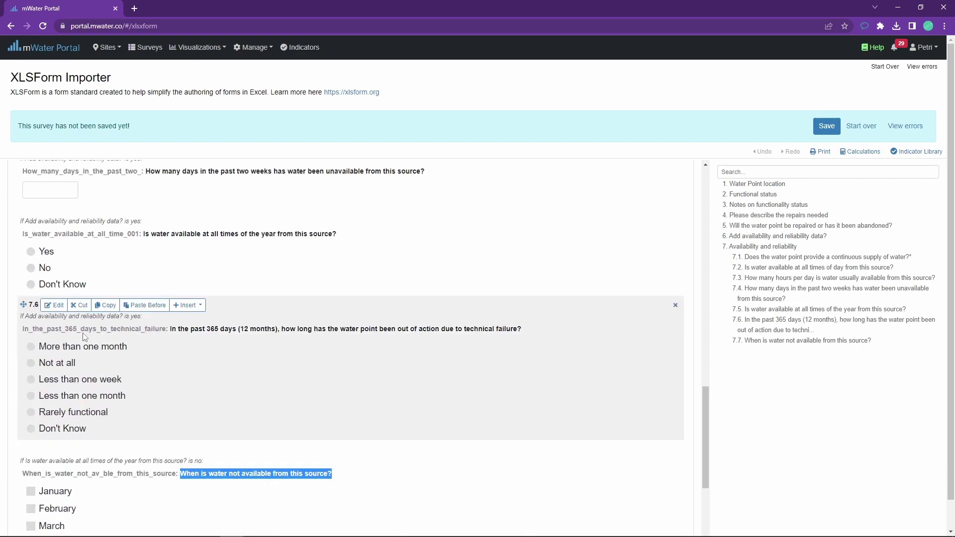
scroll(60, 410, "up", 1)
scroll(75, 395, "up", 3)
scroll(89, 387, "up", 1)
scroll(89, 387, "up", 2)
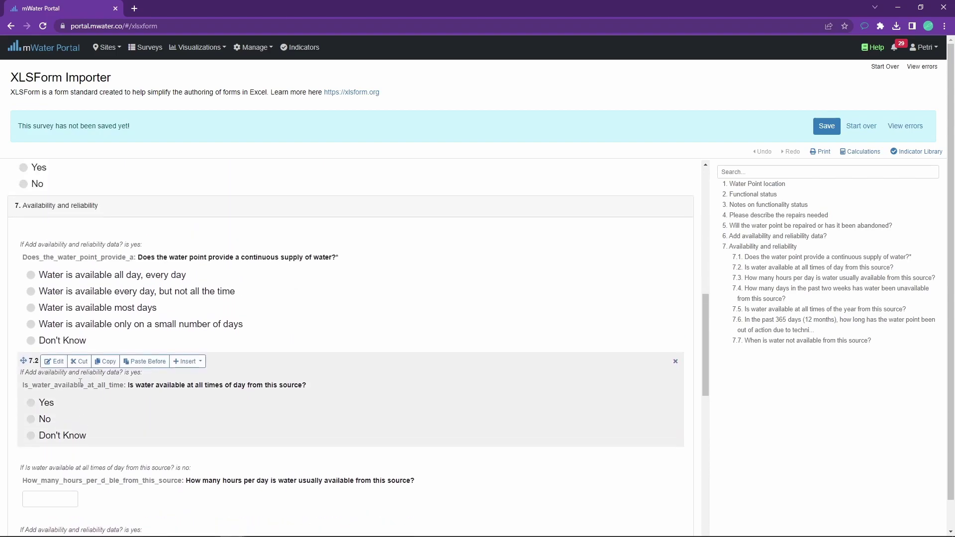
scroll(97, 370, "up", 2)
scroll(109, 347, "up", 2)
scroll(119, 329, "up", 2)
scroll(120, 328, "up", 1)
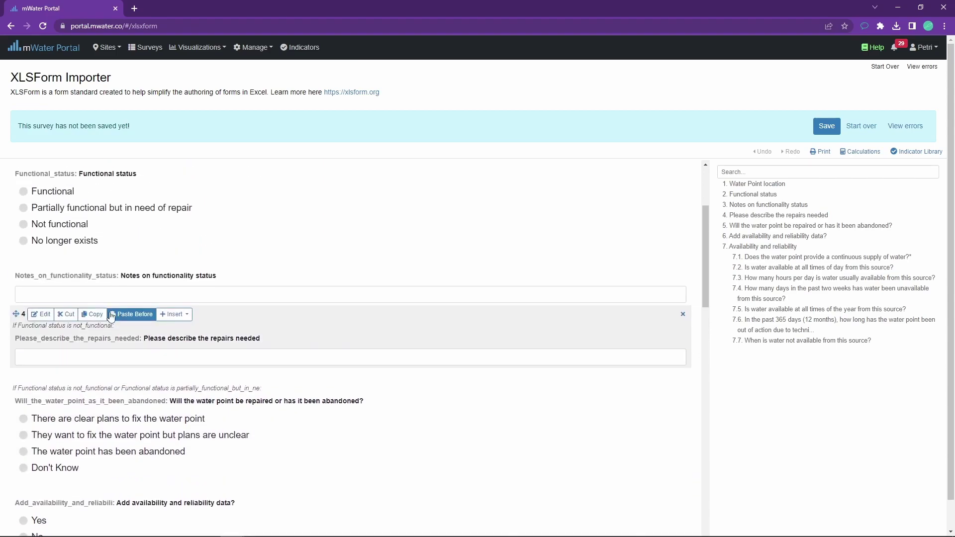
scroll(97, 329, "up", 2)
scroll(93, 261, "up", 1)
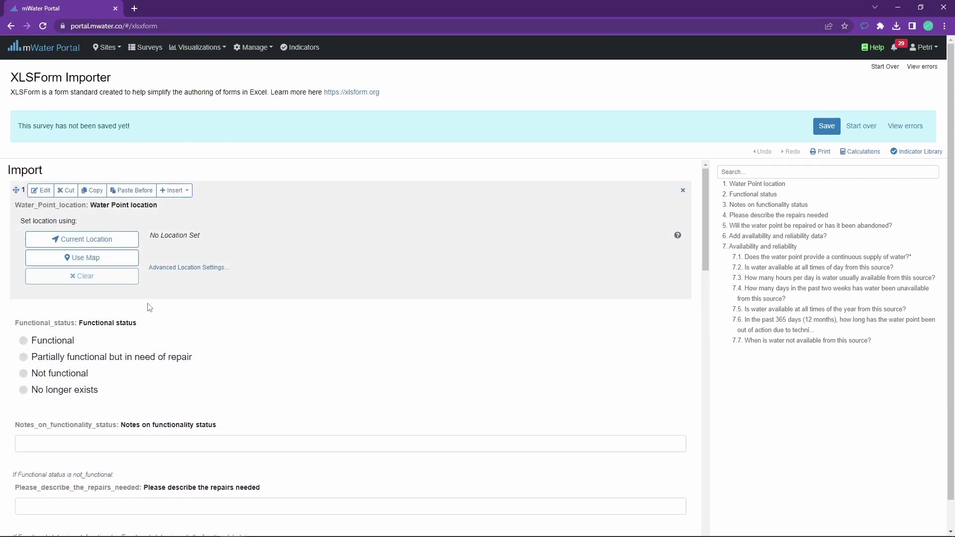
scroll(166, 309, "down", 1)
scroll(288, 395, "down", 1)
scroll(278, 353, "down", 1)
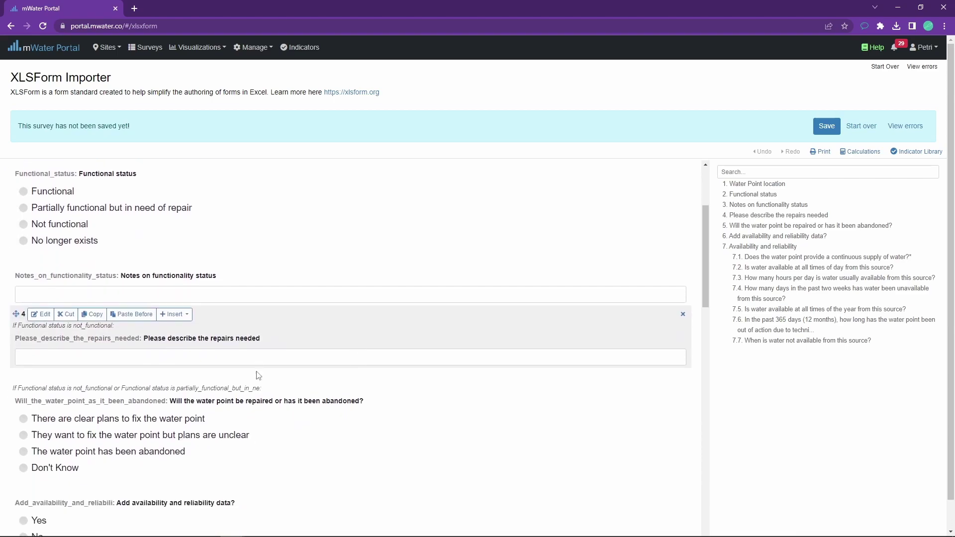
scroll(256, 378, "down", 3)
scroll(256, 410, "down", 1)
scroll(288, 377, "up", 1)
scroll(288, 377, "up", 2)
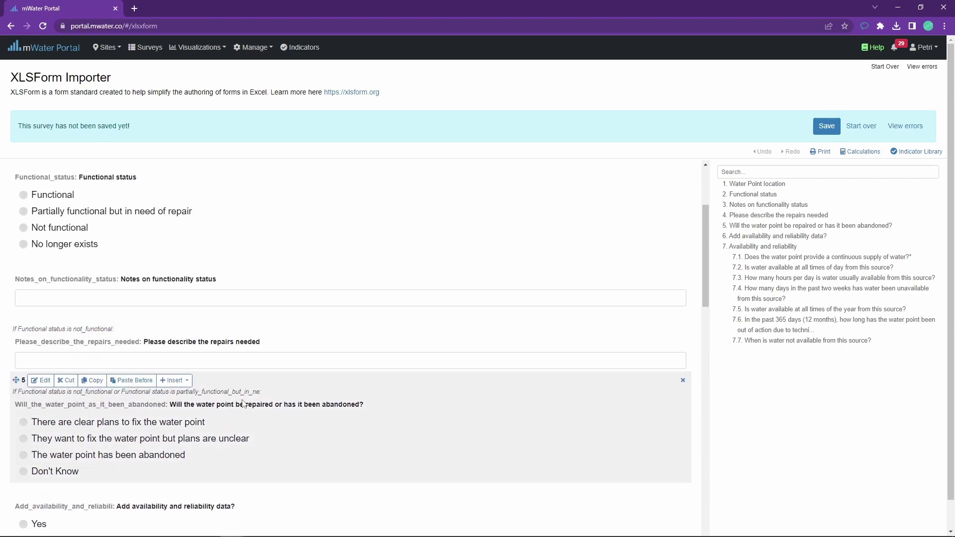
scroll(204, 348, "up", 3)
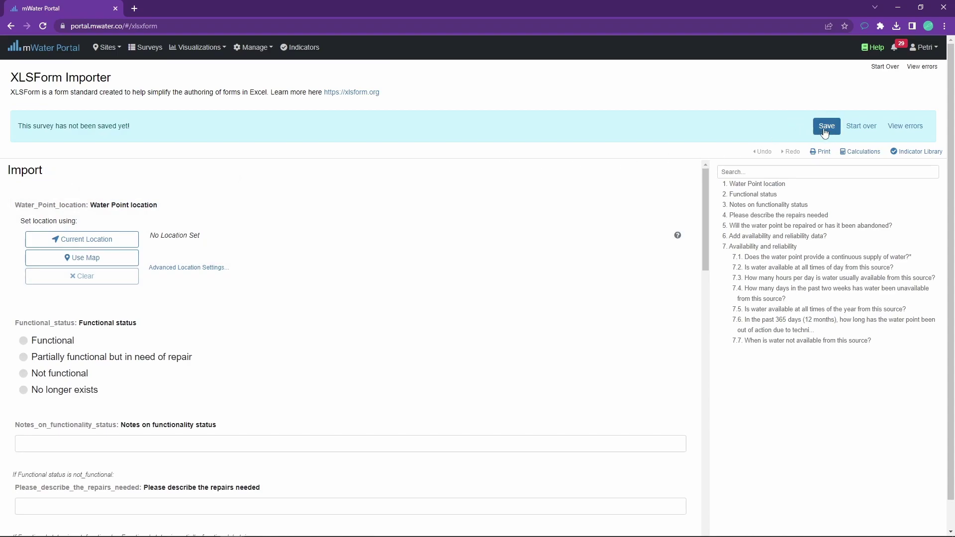
left_click(910, 125)
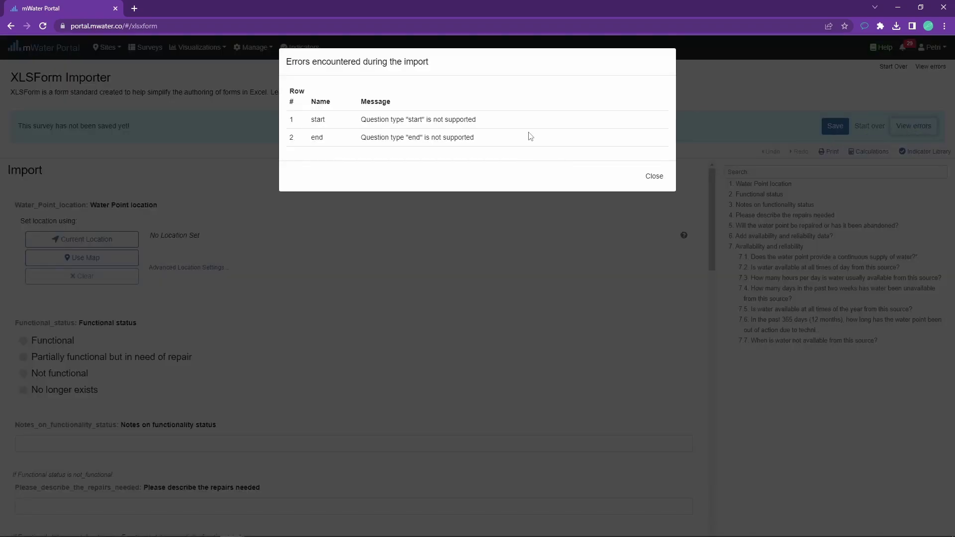
left_click(653, 176)
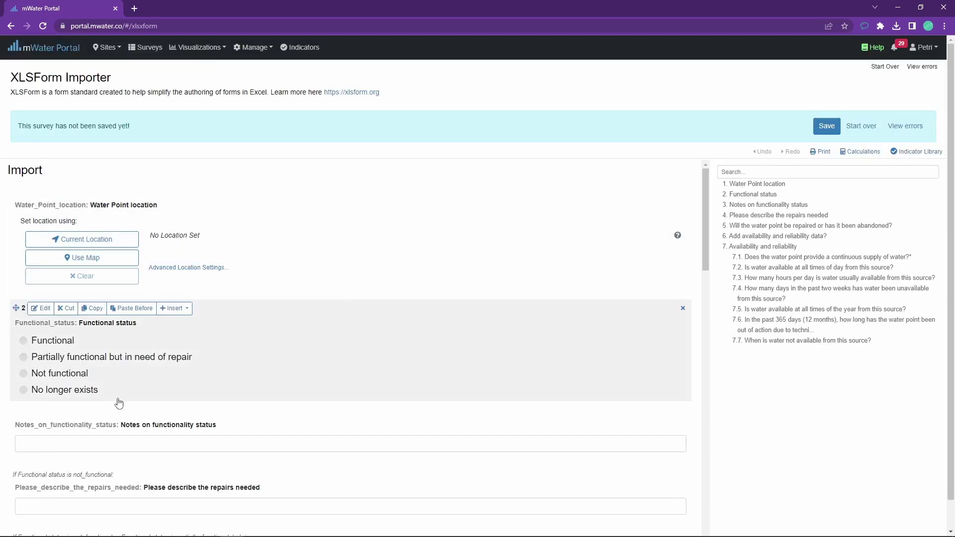
mouse_move(351, 240)
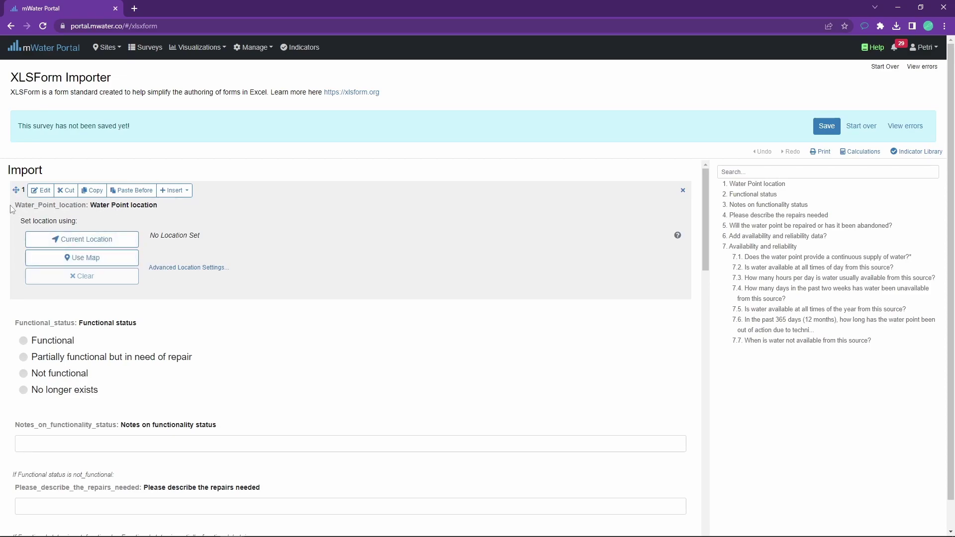
left_click_drag(88, 215, 281, 223)
left_click(281, 222)
scroll(291, 321, "down", 4)
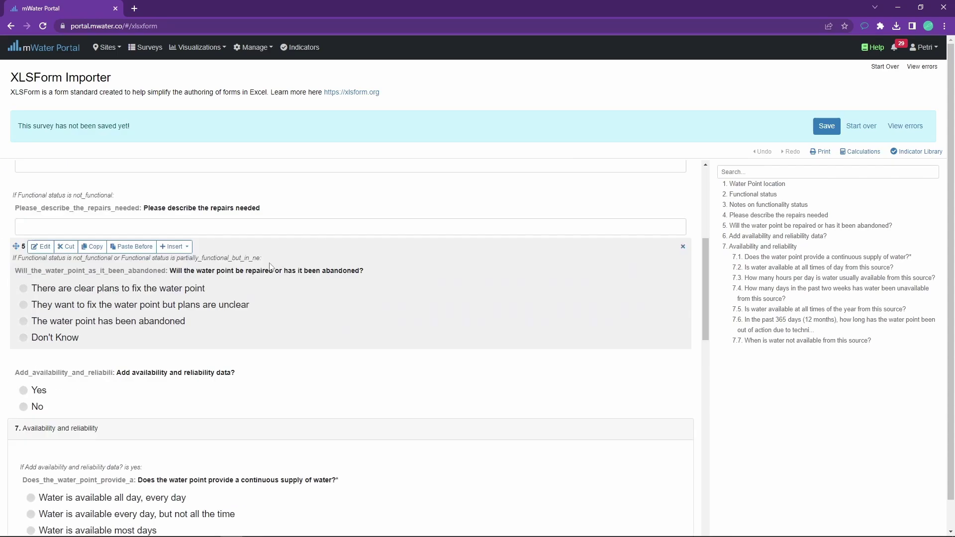
scroll(270, 264, "up", 4)
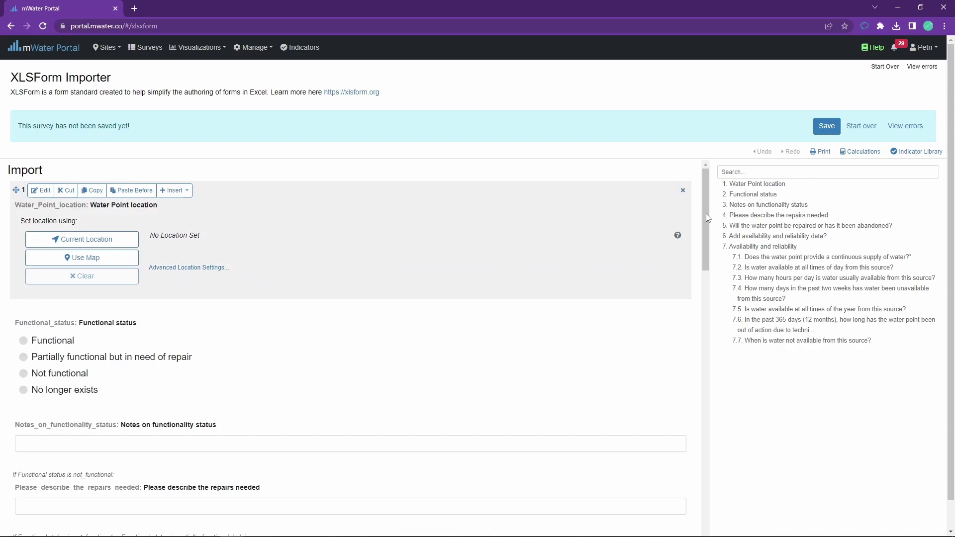
Save the imported survey and rename its Import section to 'WP functionality survey 2023'
left_click(821, 127)
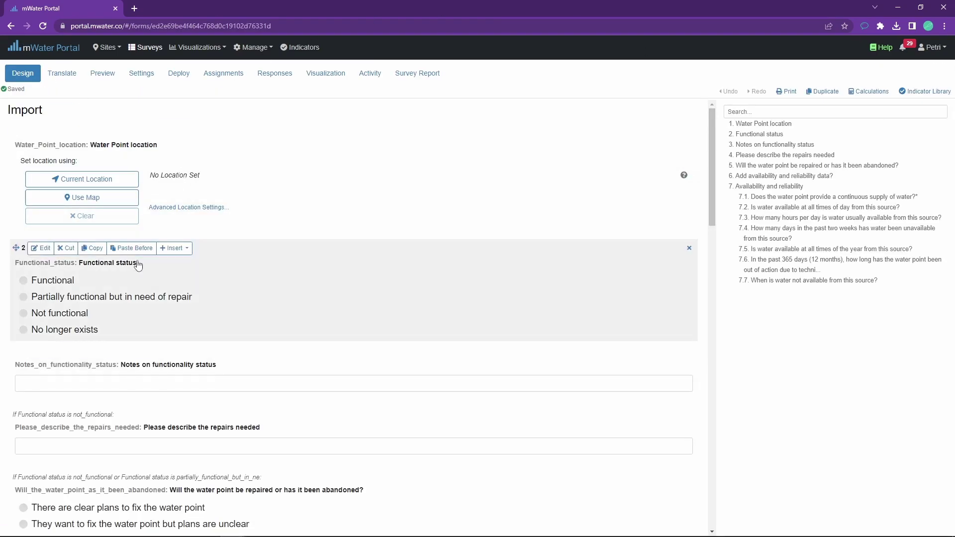
left_click(78, 110)
double_click(377, 89)
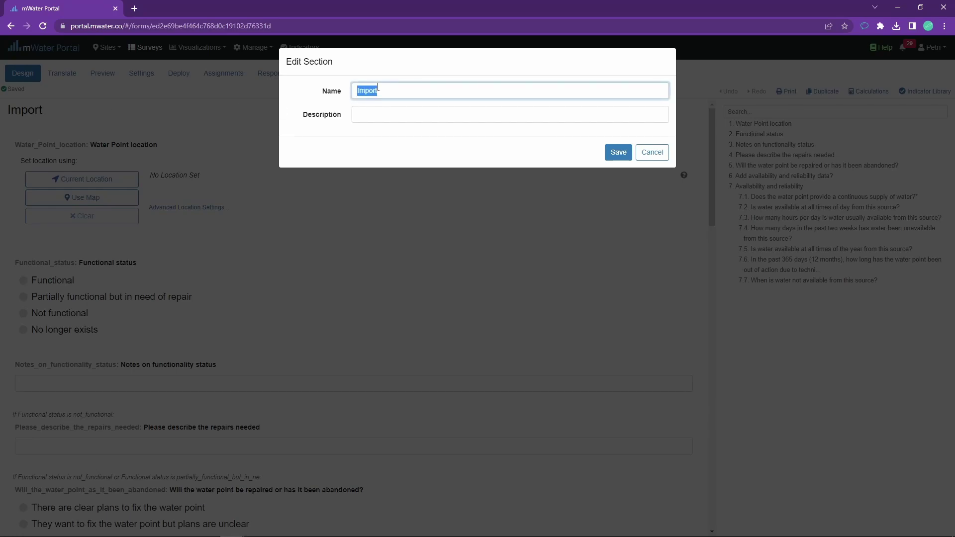
type("WP functionality survey 2023")
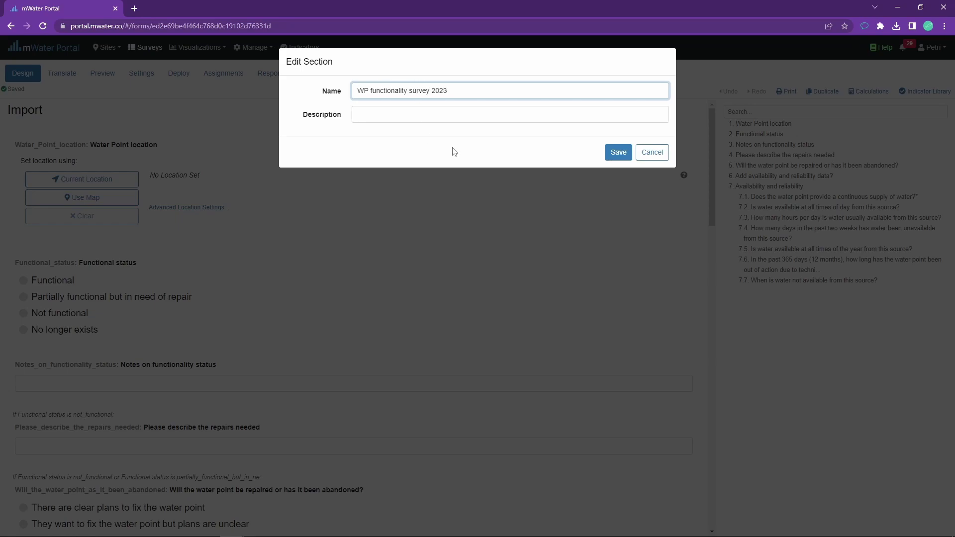
left_click(618, 153)
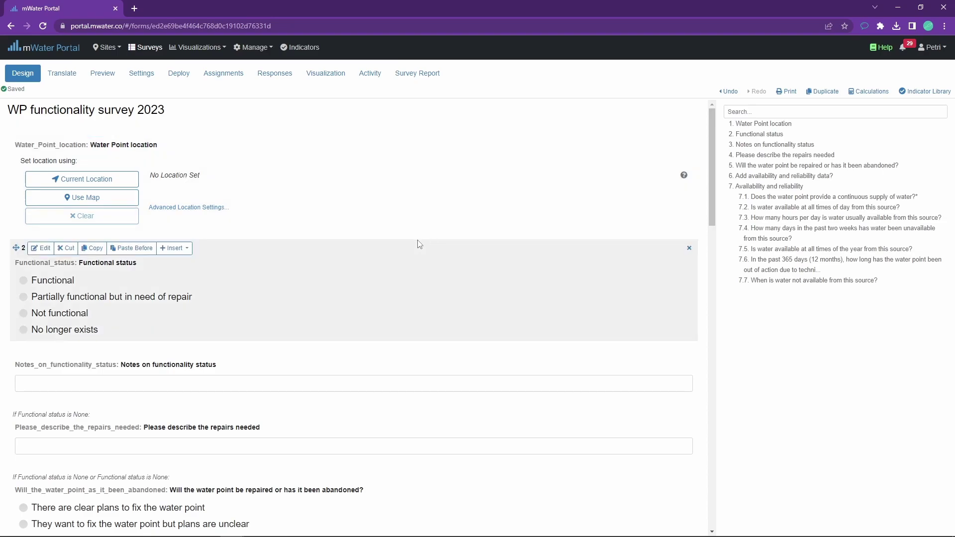
scroll(284, 262, "down", 2)
scroll(313, 286, "down", 4)
scroll(313, 286, "up", 10)
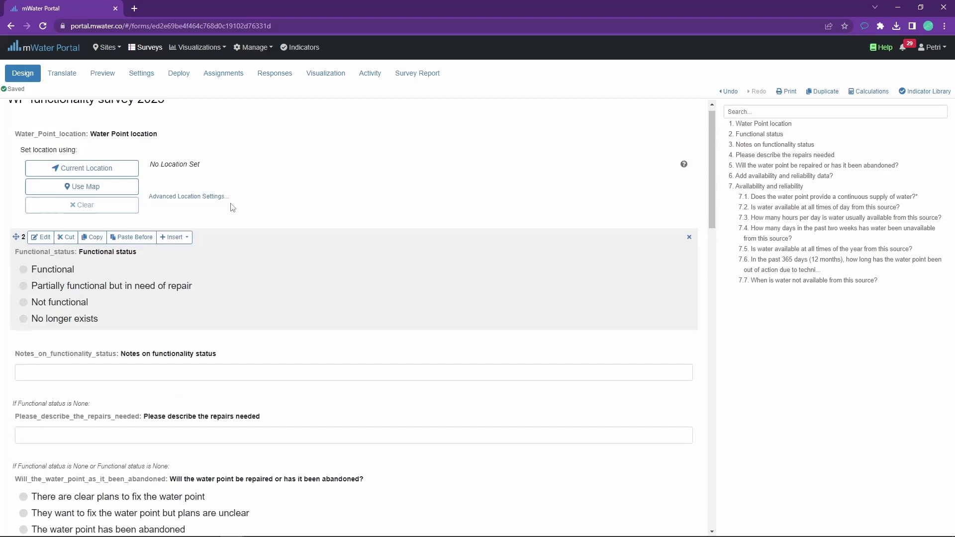
View the survey's empty Responses page, then download Kobo's newest XLS export of submissions
left_click(275, 73)
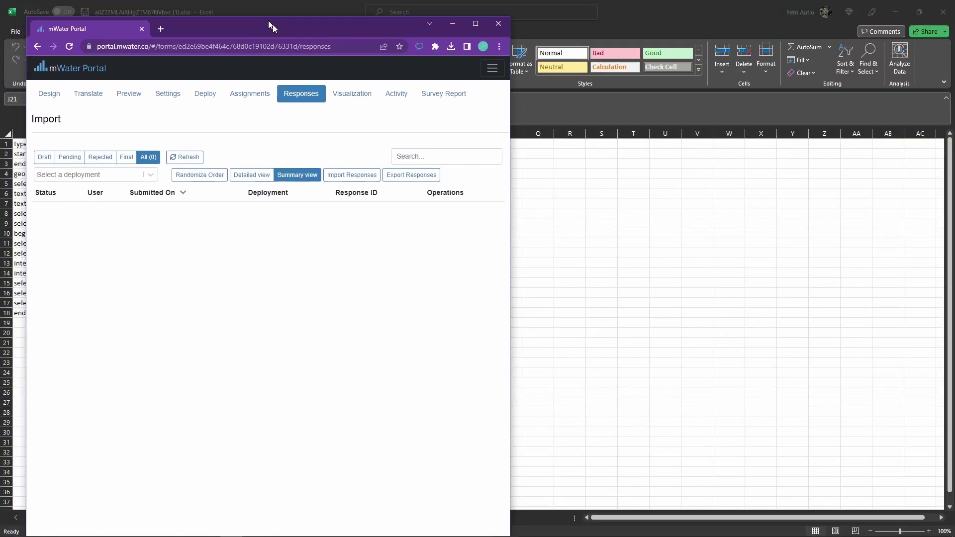
left_click_drag(251, 5, 620, 35)
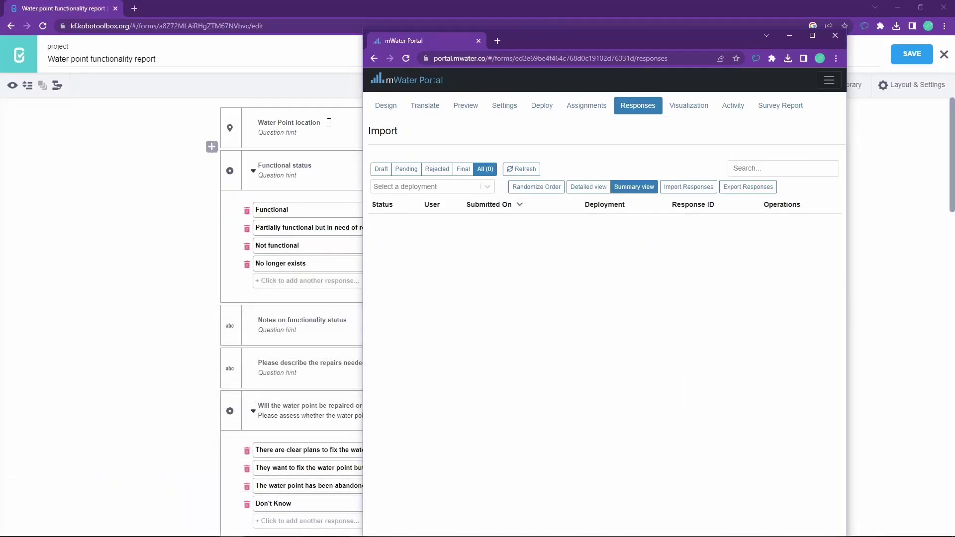
left_click(47, 148)
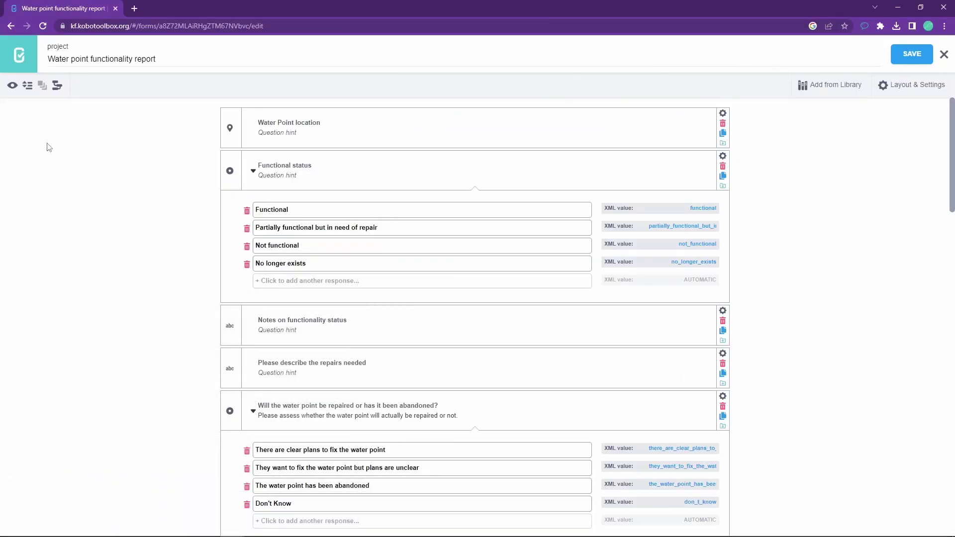
left_click(18, 60)
left_click(354, 147)
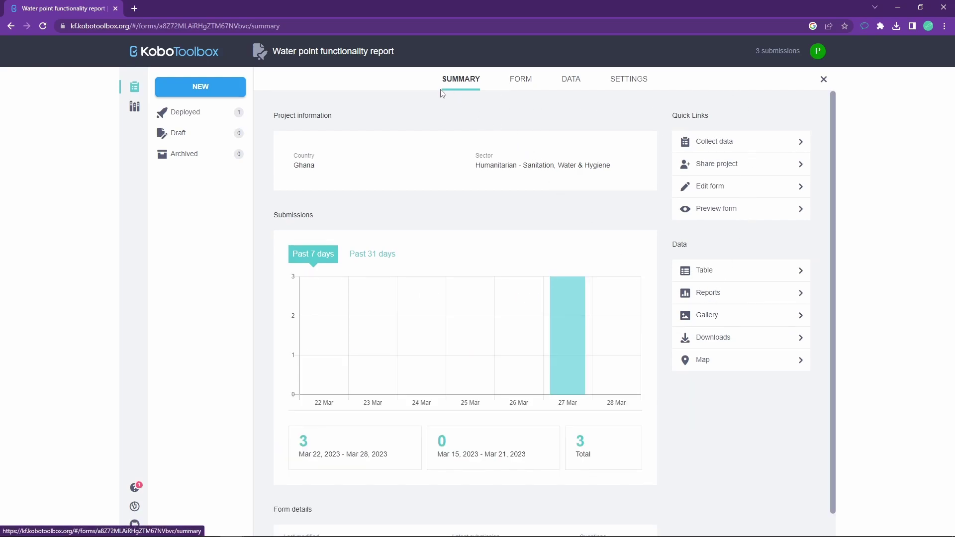
left_click(720, 347)
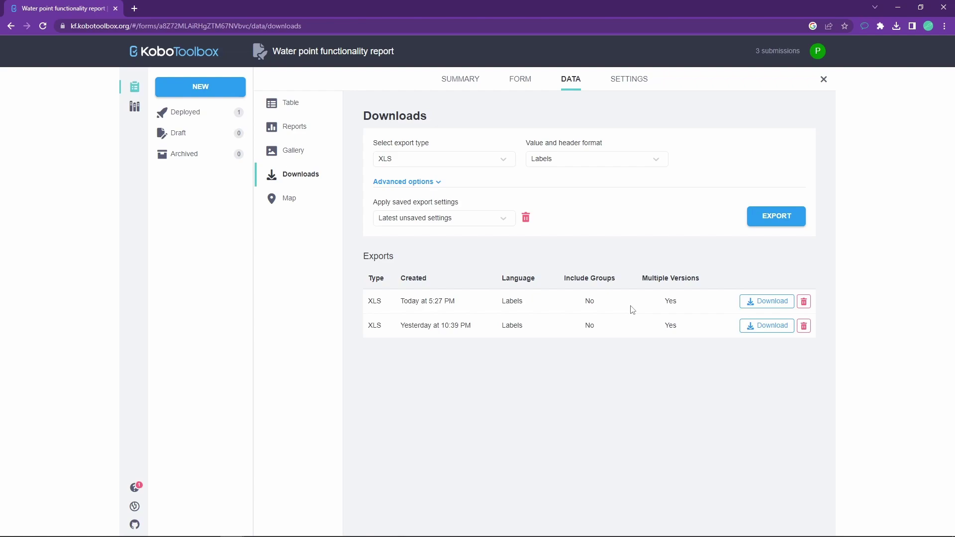
left_click(767, 305)
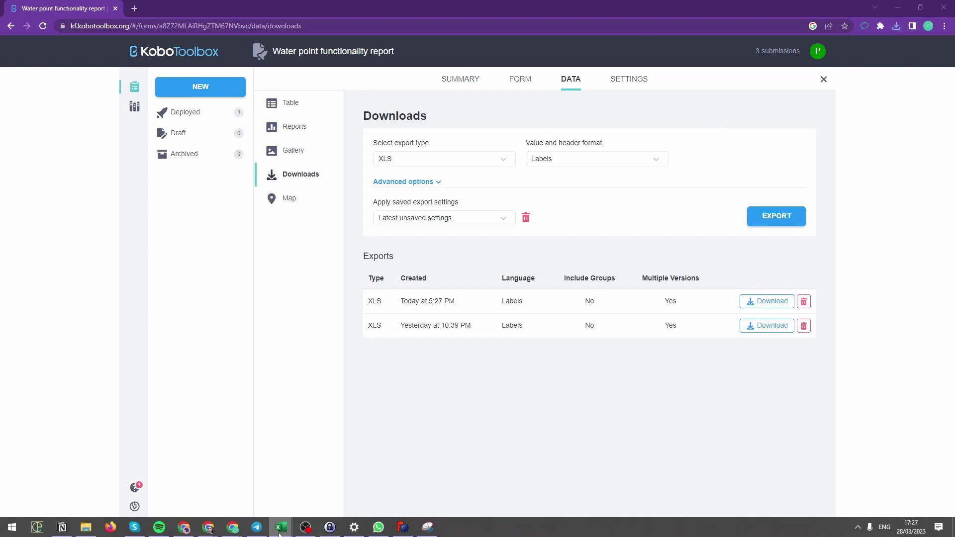
Open the Kobo export in Excel, enable editing, and inspect the three response rows
left_click(280, 526)
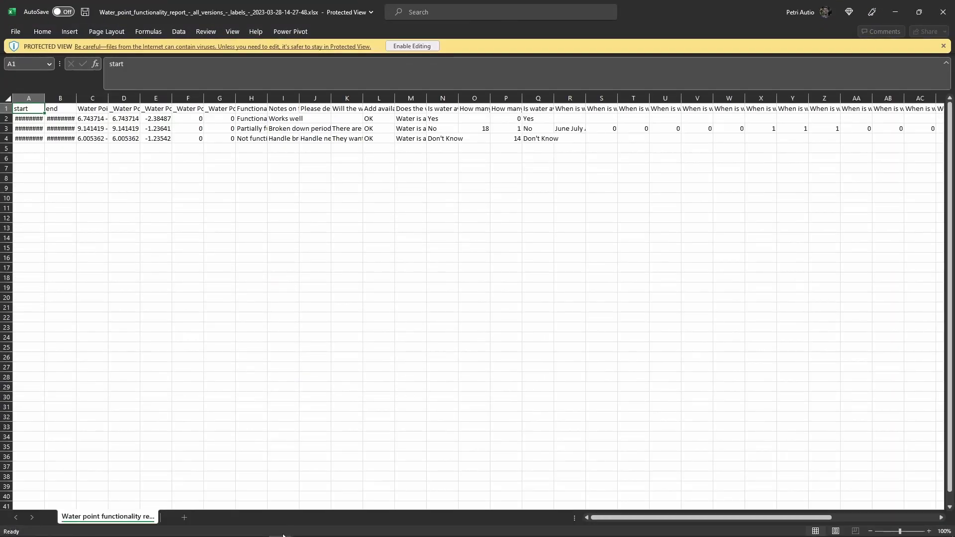
left_click(413, 46)
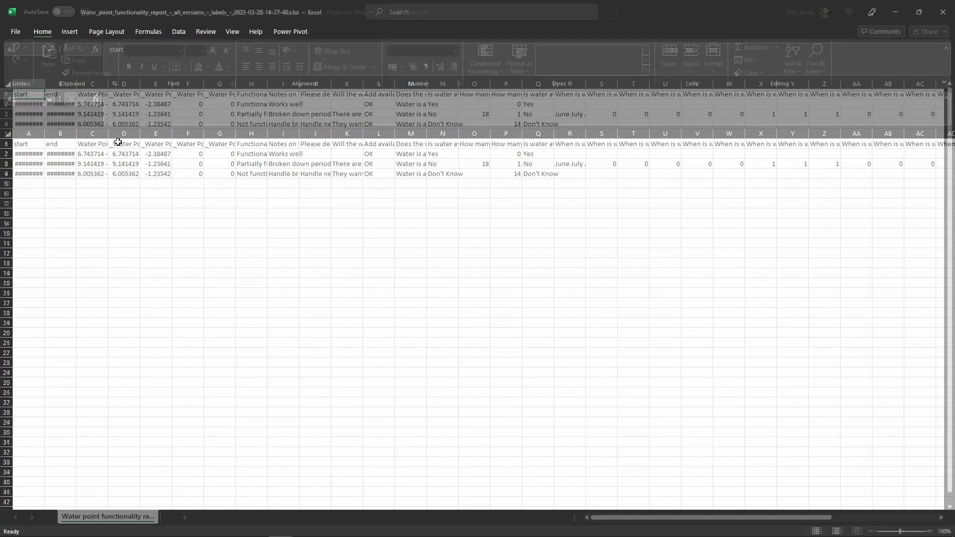
left_click(24, 177)
key("Right")
key("Up")
key("Up")
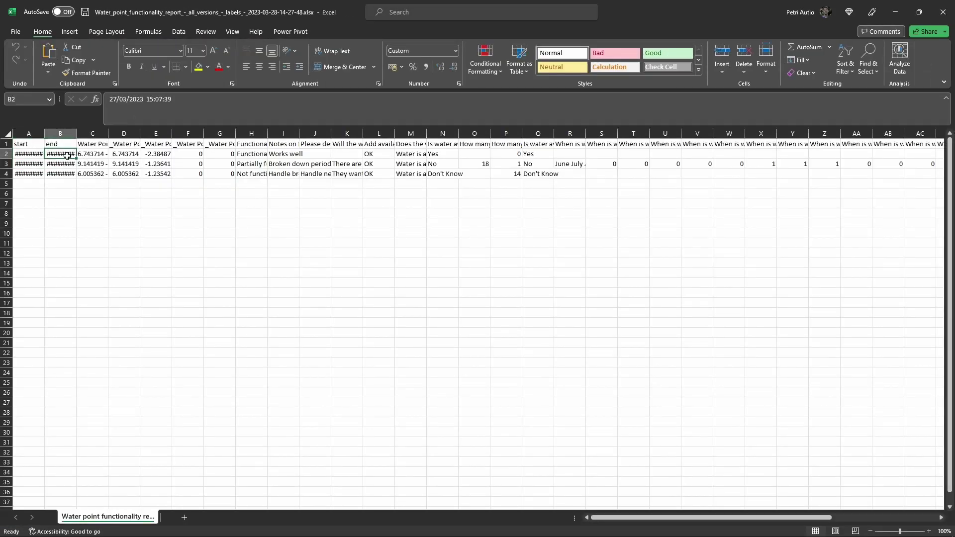
key("Down")
key("Down")
key("Up")
key("Up")
key("Right")
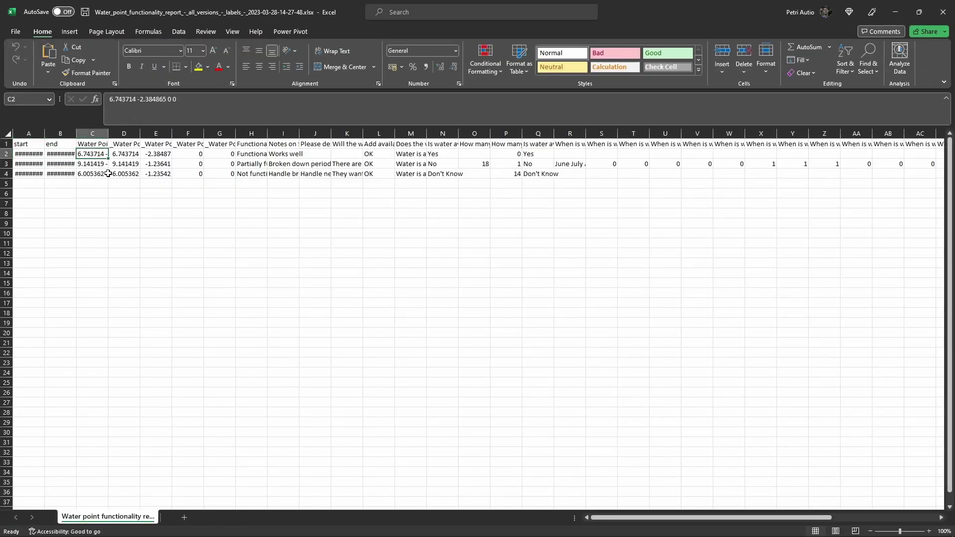
left_click(829, 164)
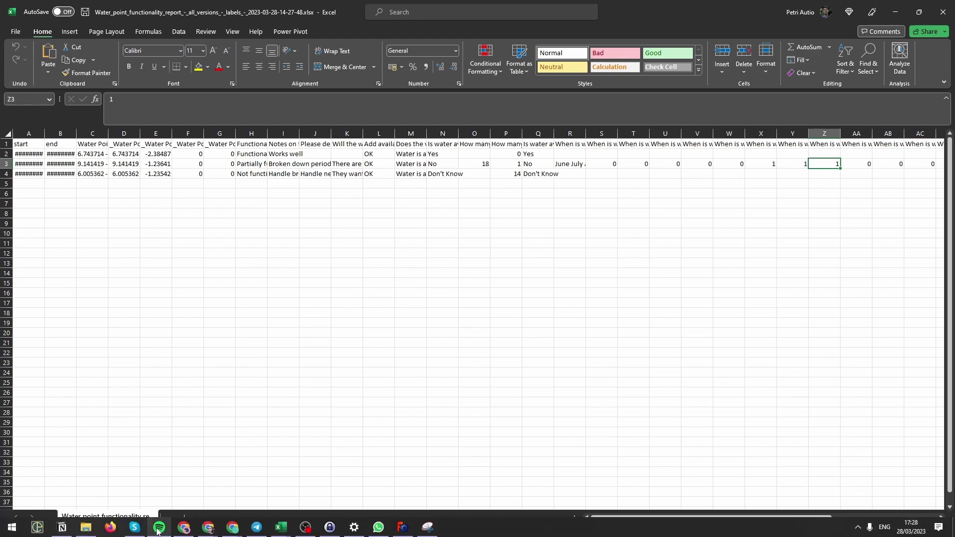
Bring the mWater Portal window to the front and maximize it
left_click(233, 527)
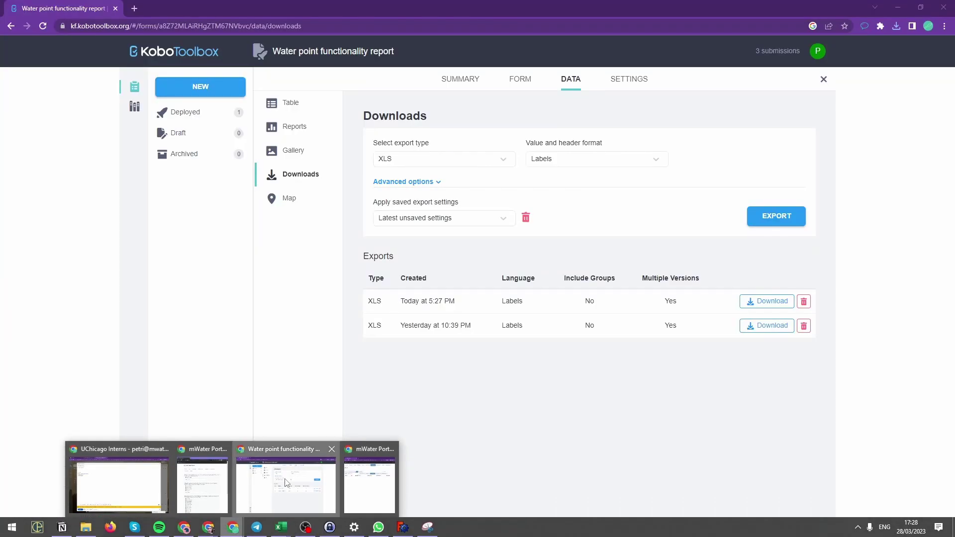
left_click(287, 483)
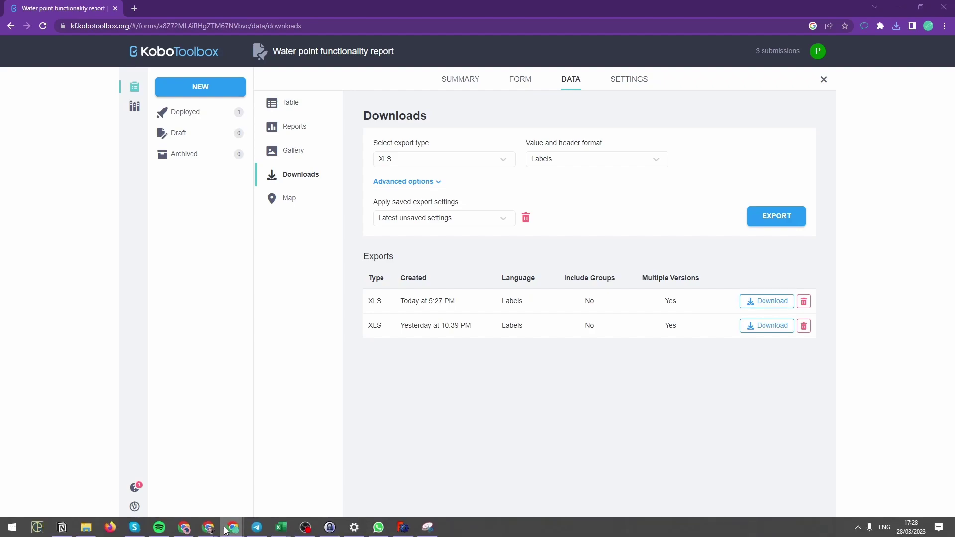
mouse_move(232, 528)
left_click(376, 479)
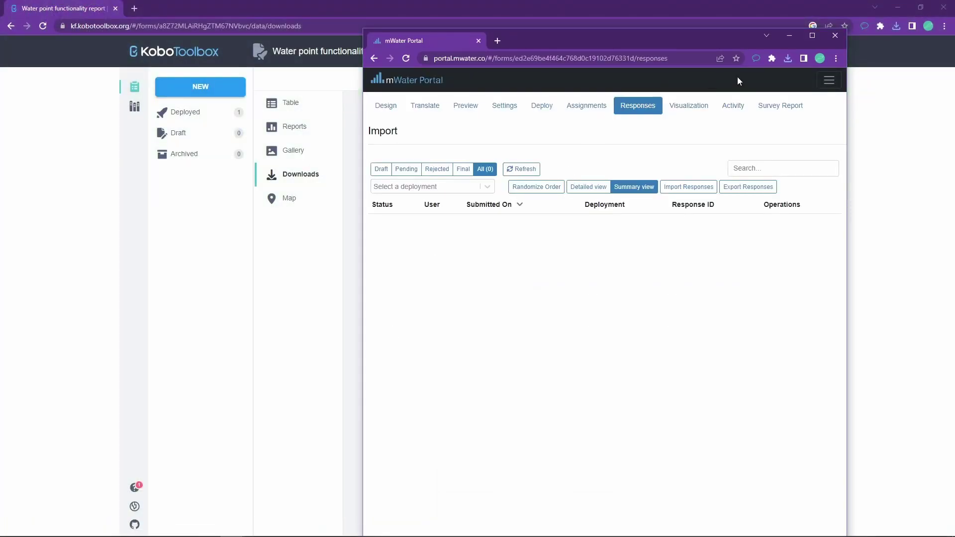
left_click(812, 36)
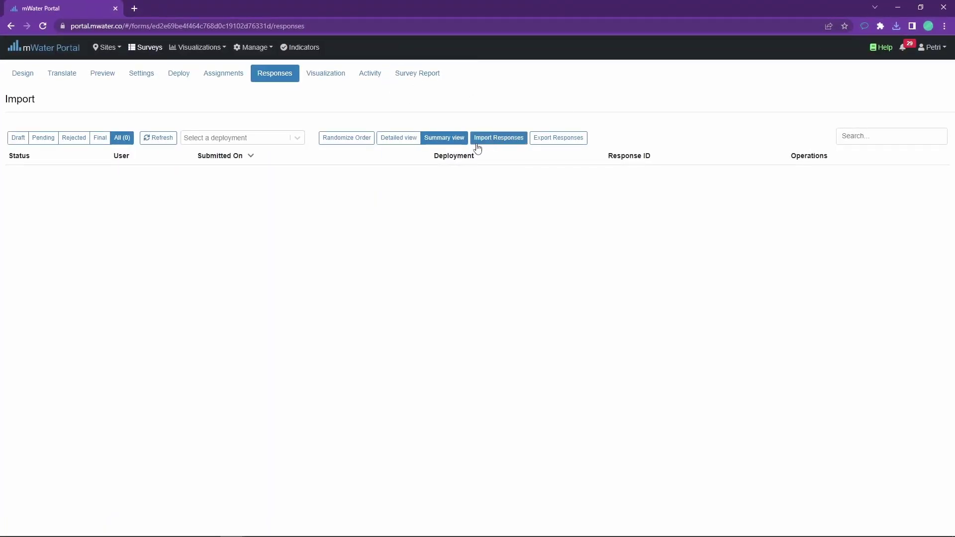
Open the Import Responses dialog and download the blank ResponsesTemplate.xlsx
left_click(505, 144)
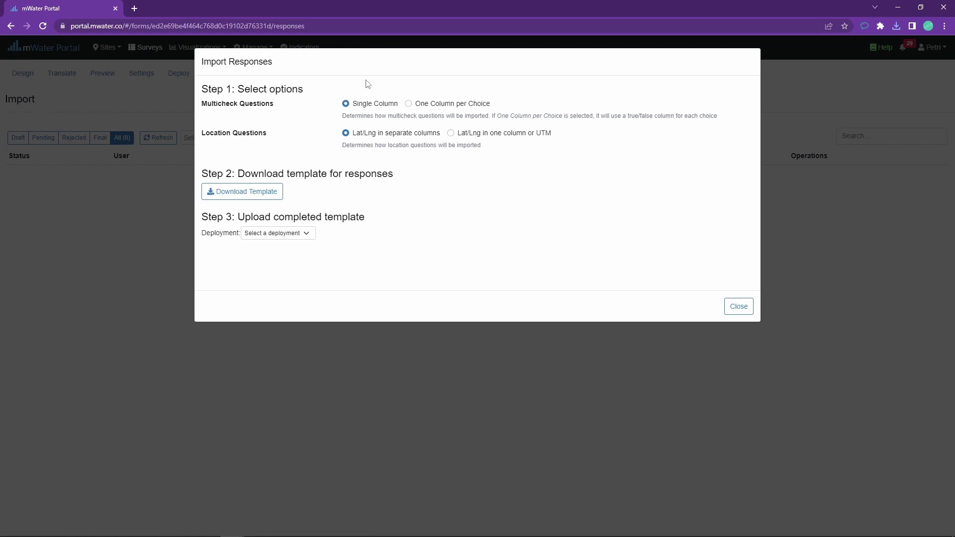
left_click(243, 191)
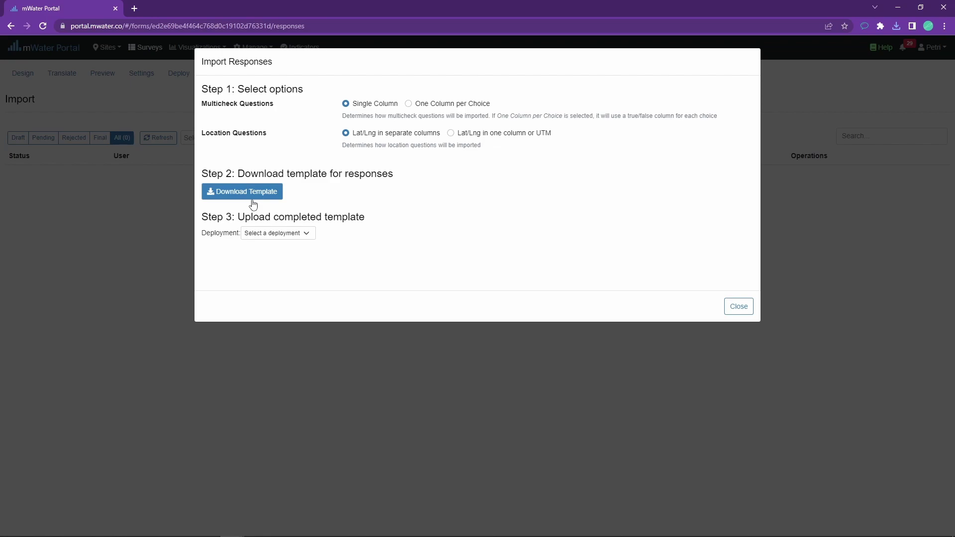
left_click(275, 233)
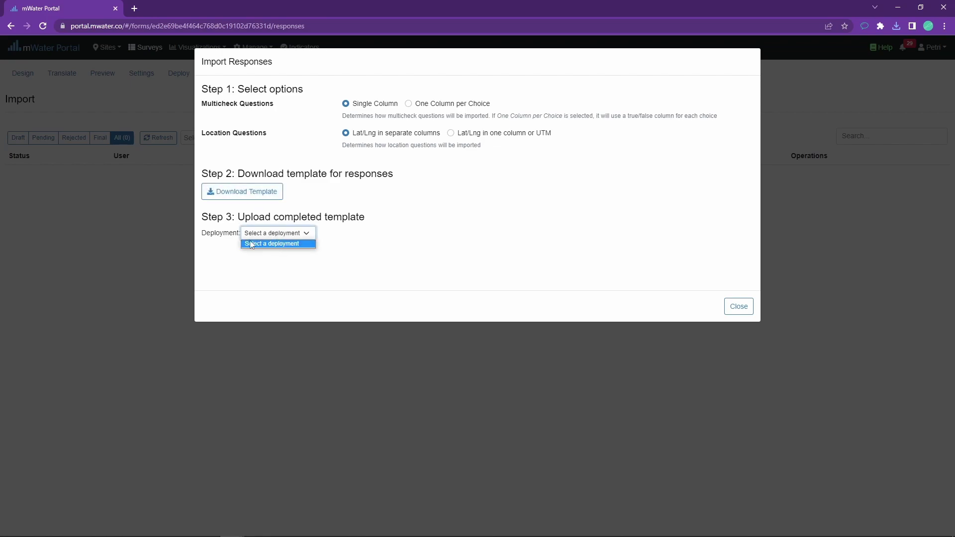
left_click(333, 248)
left_click_drag(278, 213, 376, 215)
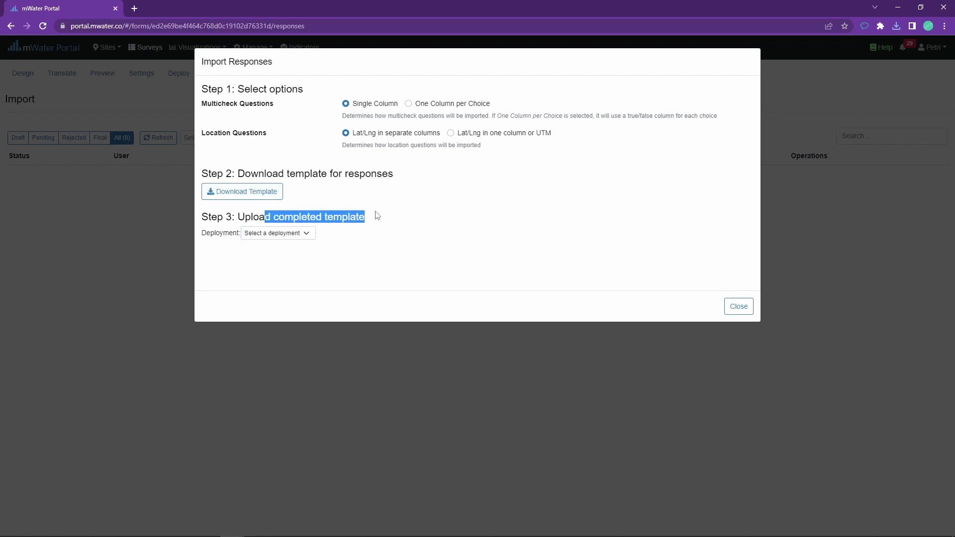
left_click(363, 213)
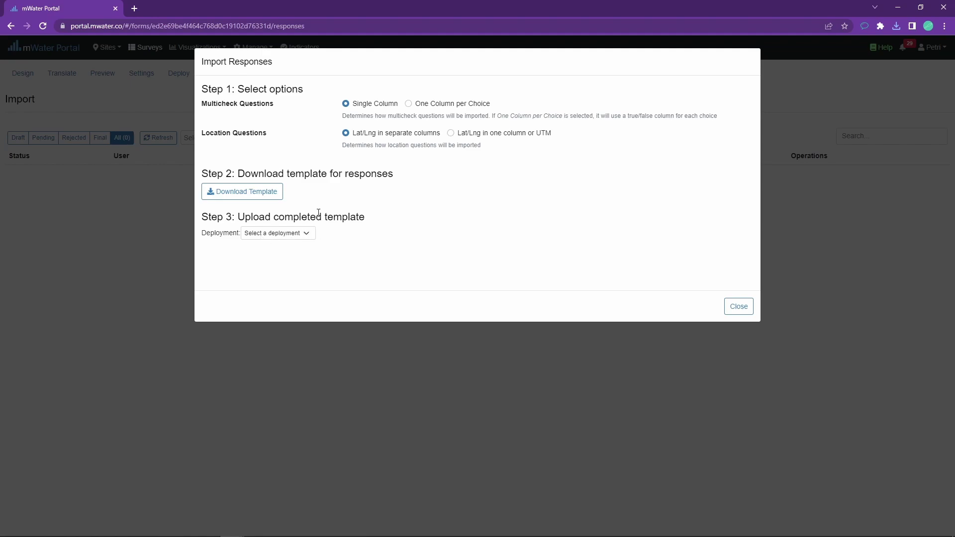
Open ResponsesTemplate.xlsx in Excel, enable editing, and auto-fit columns C, D and E
left_click(246, 194)
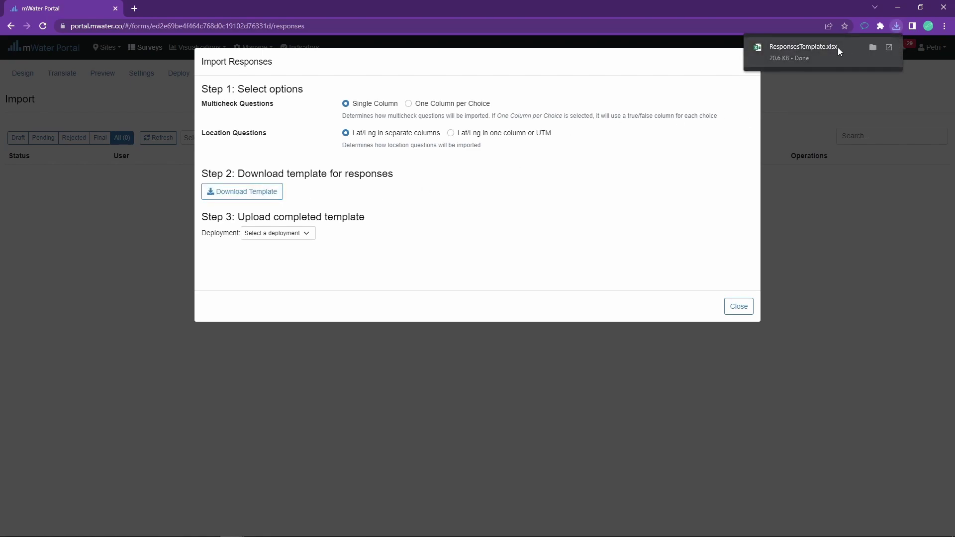
left_click(803, 47)
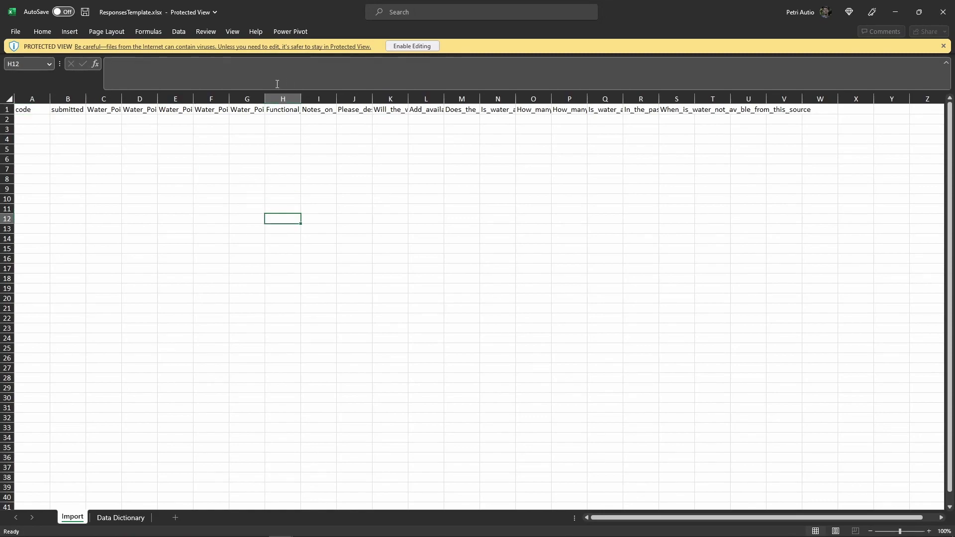
left_click(412, 46)
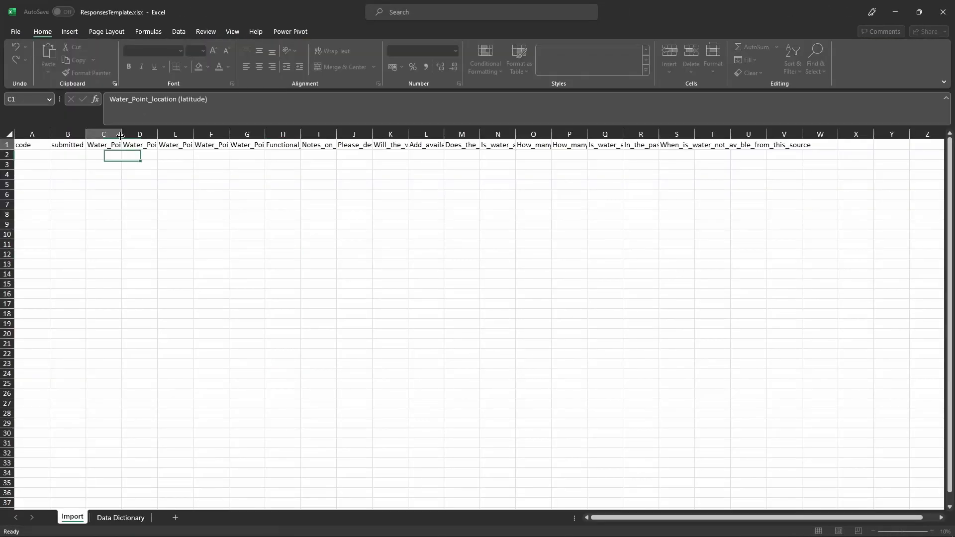
double_click(121, 135)
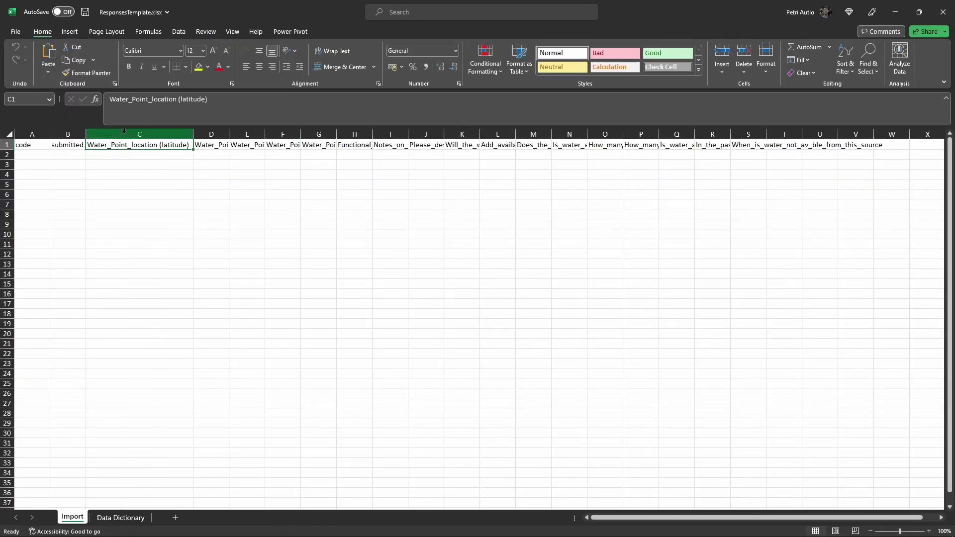
double_click(228, 134)
double_click(342, 135)
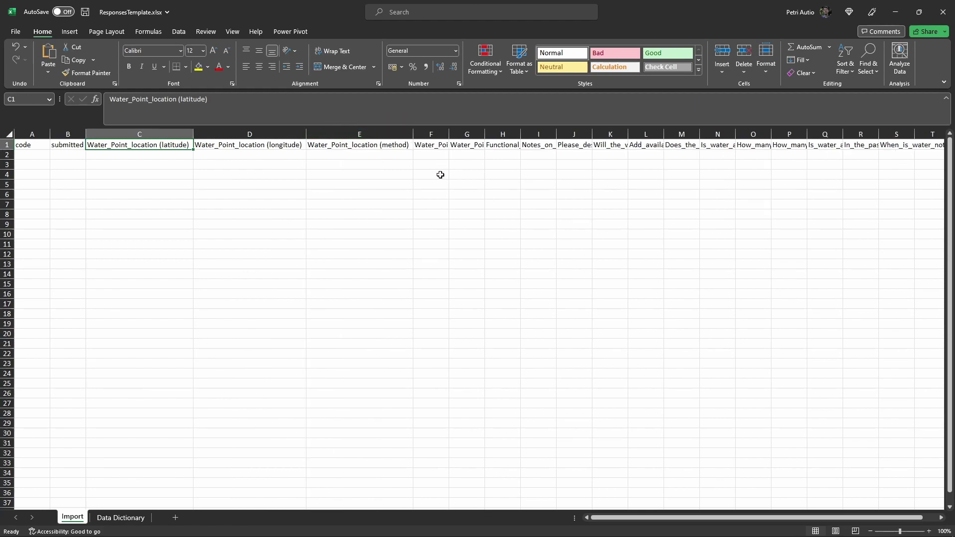
Place the template on the right half of the screen and the Kobo export on the left
left_click_drag(430, 195, 430, 185)
left_click(216, 236)
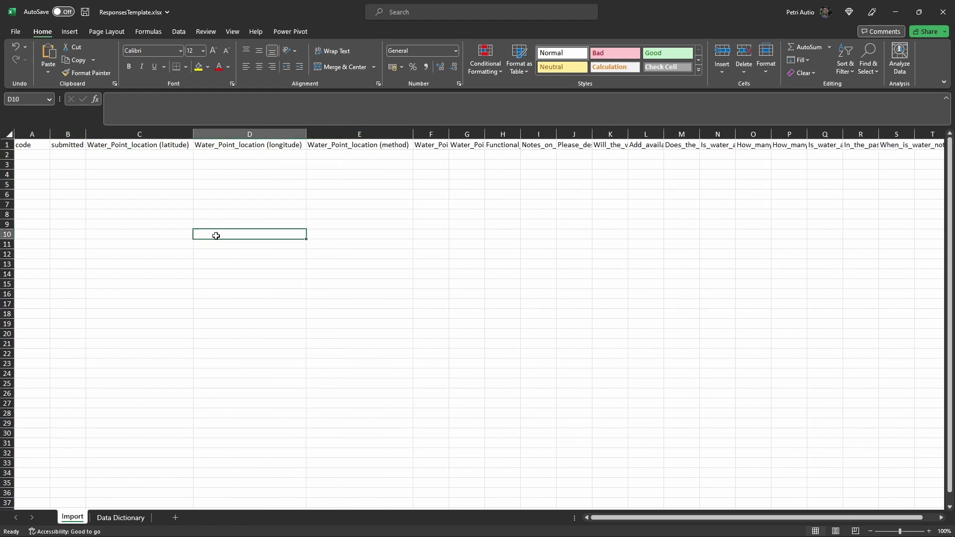
key("super+Right")
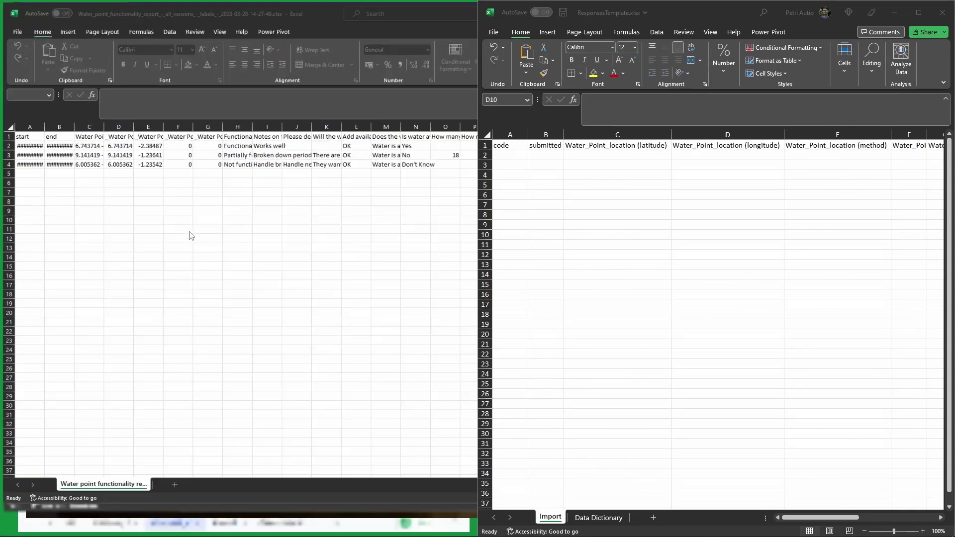
left_click(189, 236)
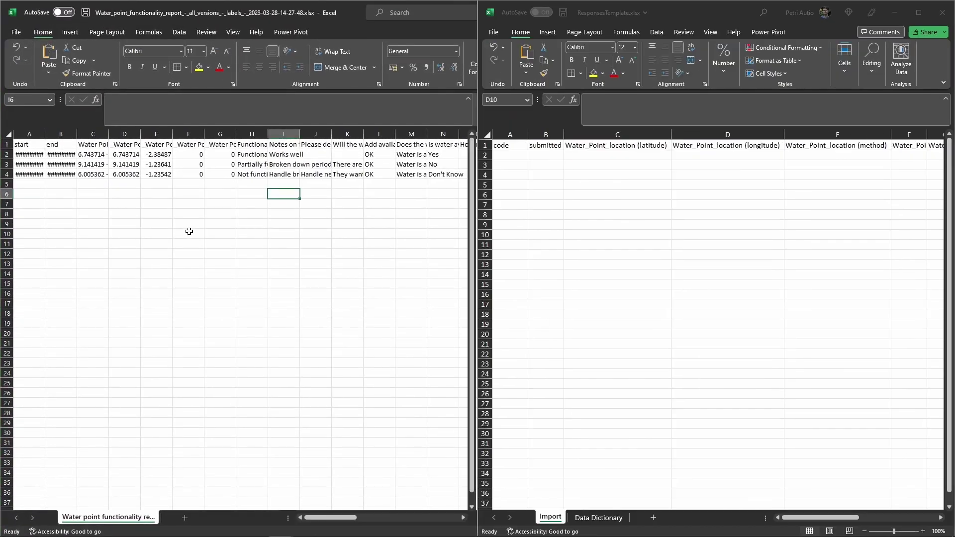
left_click(617, 162)
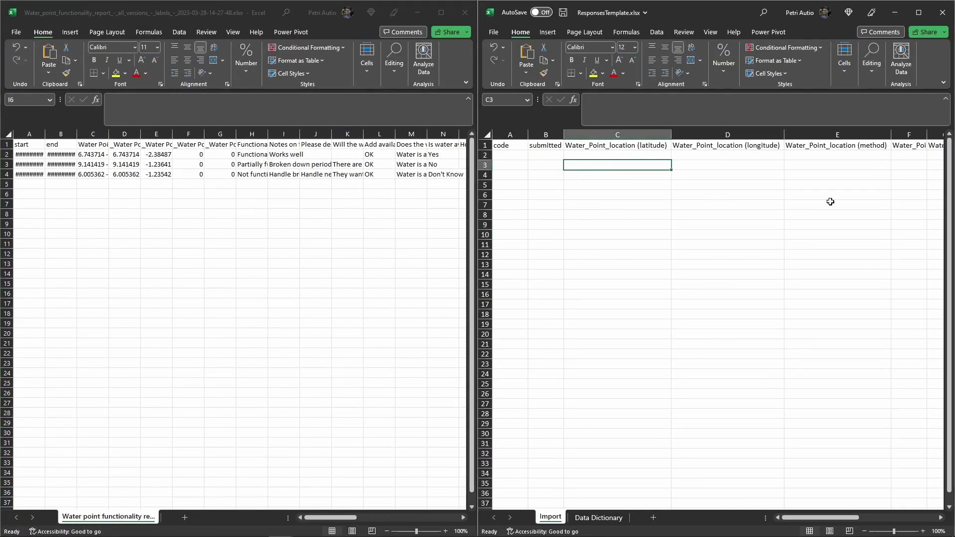
left_click(888, 154)
Check the export's start and end timestamps and the template's latitude column
left_click(103, 174)
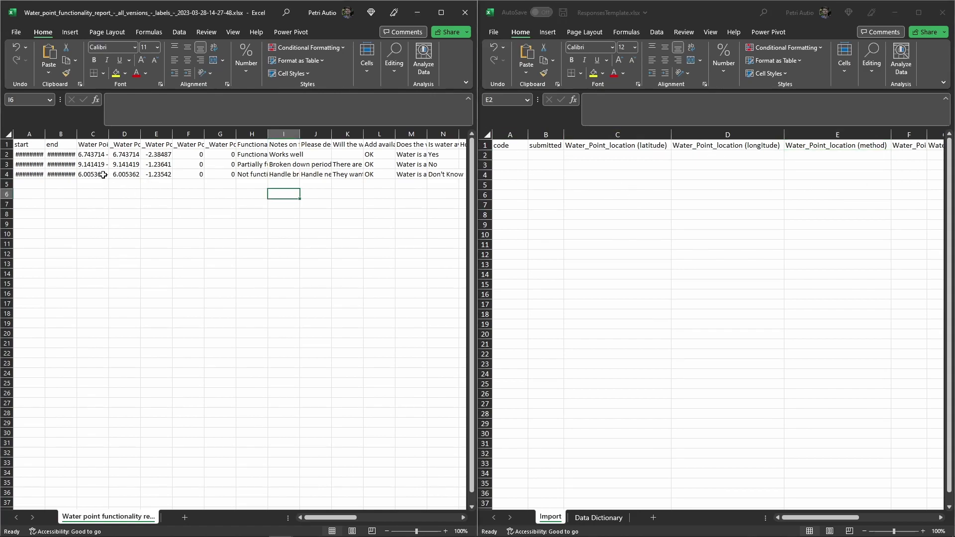
left_click(93, 154)
left_click(59, 154)
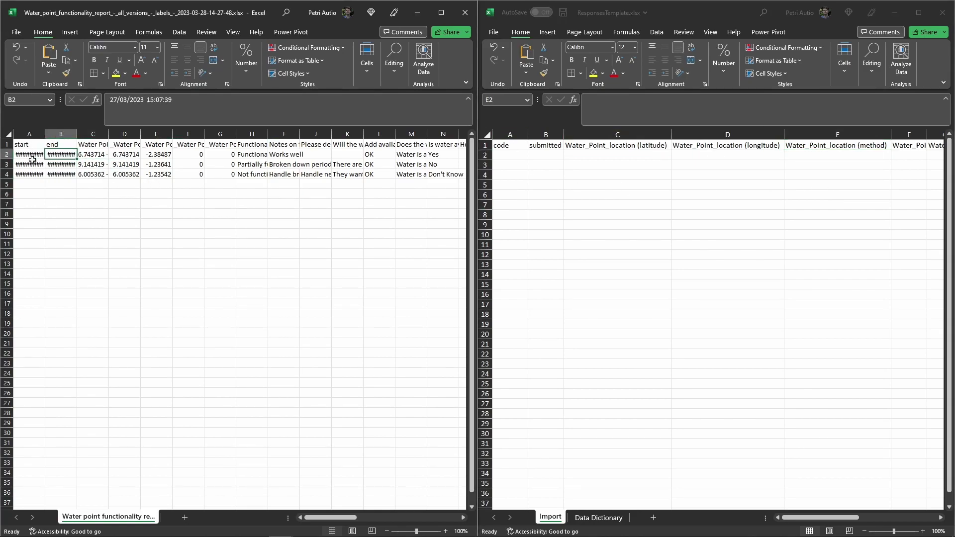
left_click(42, 152)
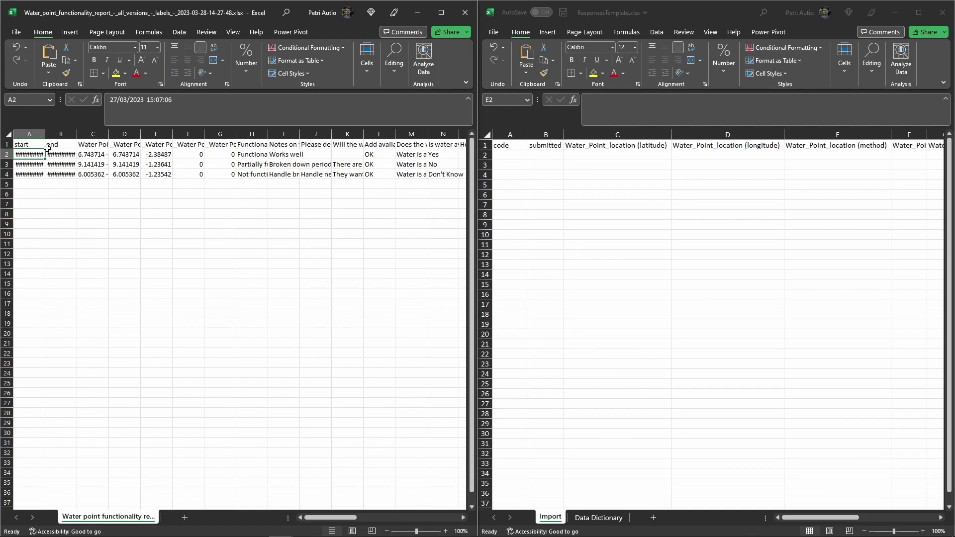
left_click(569, 155)
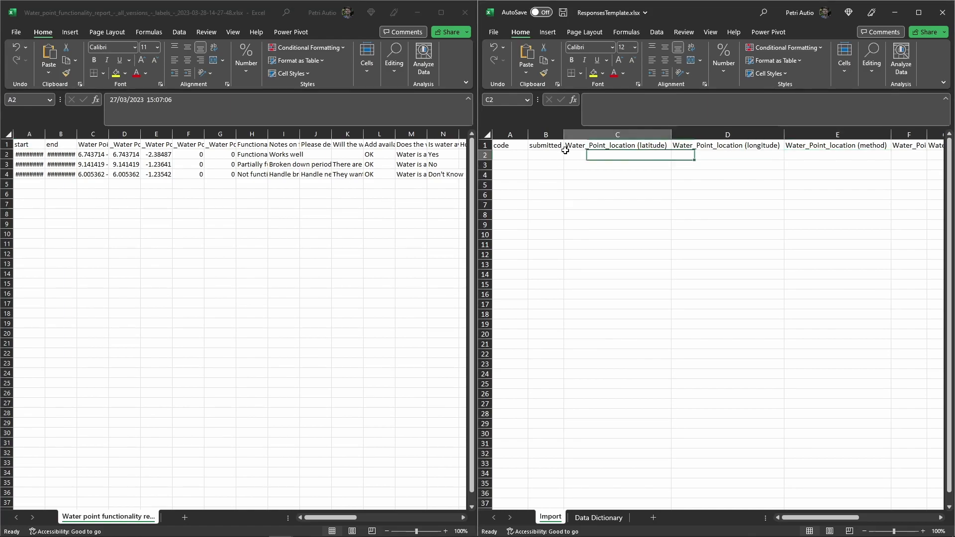
left_click(639, 134)
Copy the export's latitude and longitude values (D2:E4) into template cell C2
left_click(131, 211)
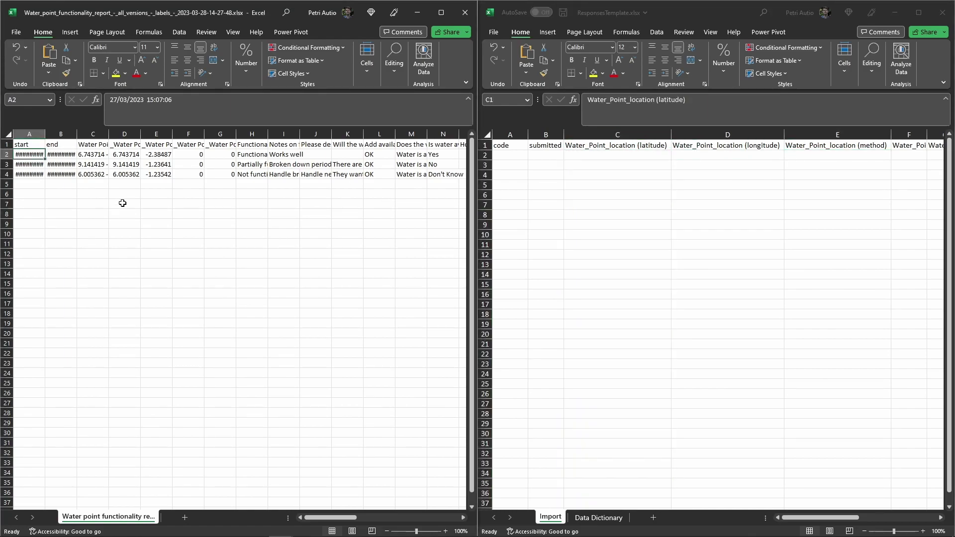
left_click(94, 154)
left_click(126, 145)
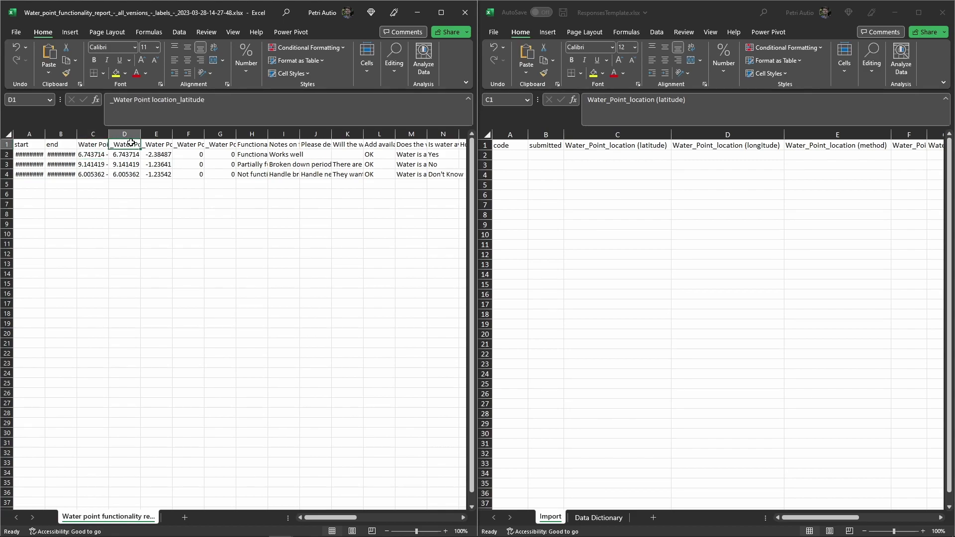
left_click_drag(128, 156, 158, 175)
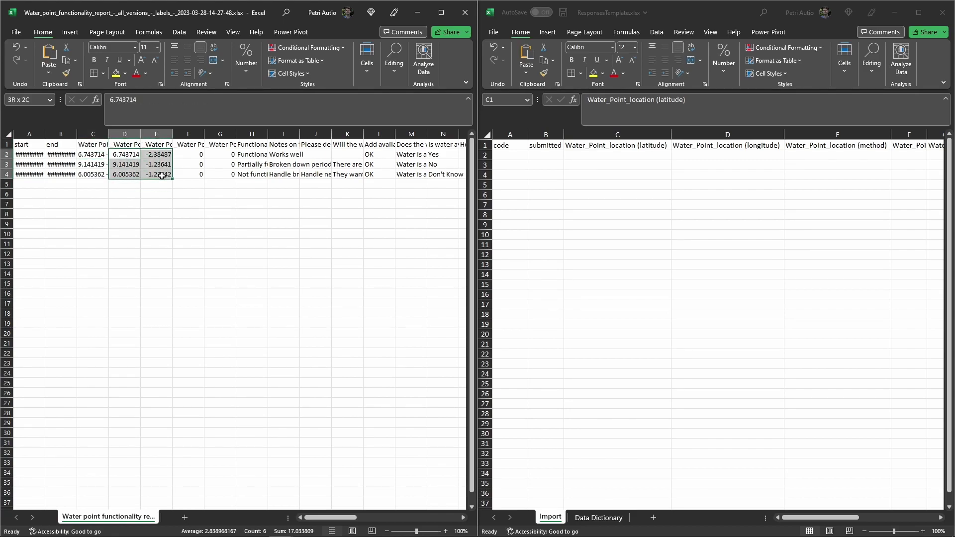
key("ctrl+c")
left_click(630, 154)
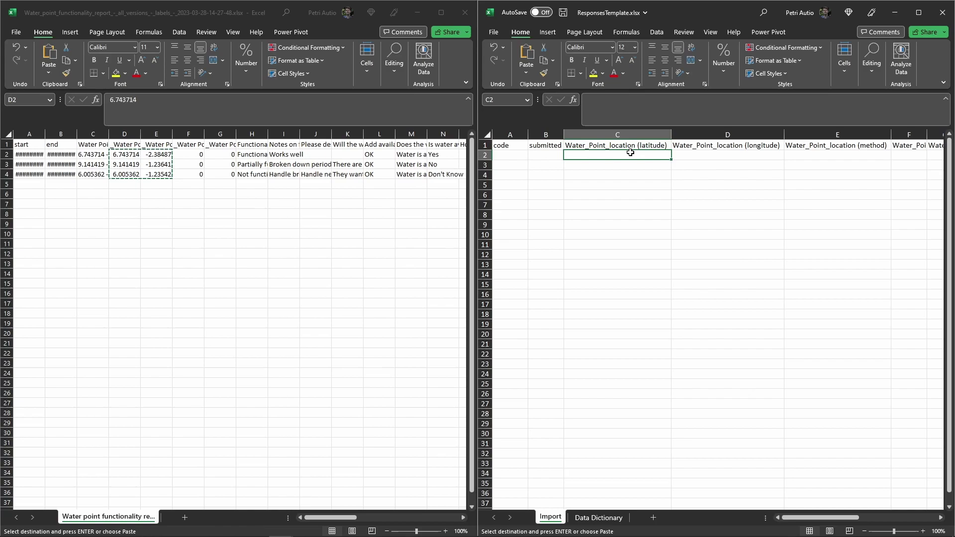
key("ctrl+v")
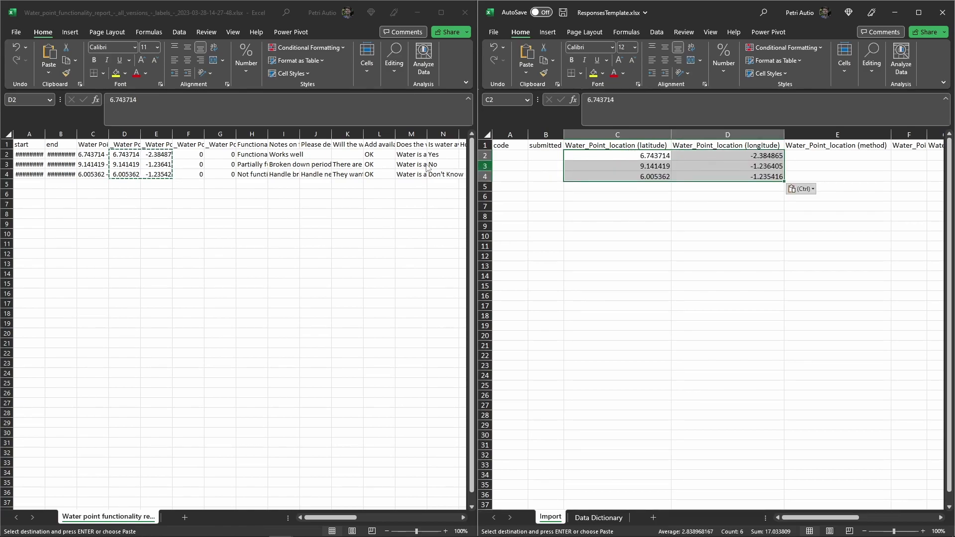
left_click(188, 144)
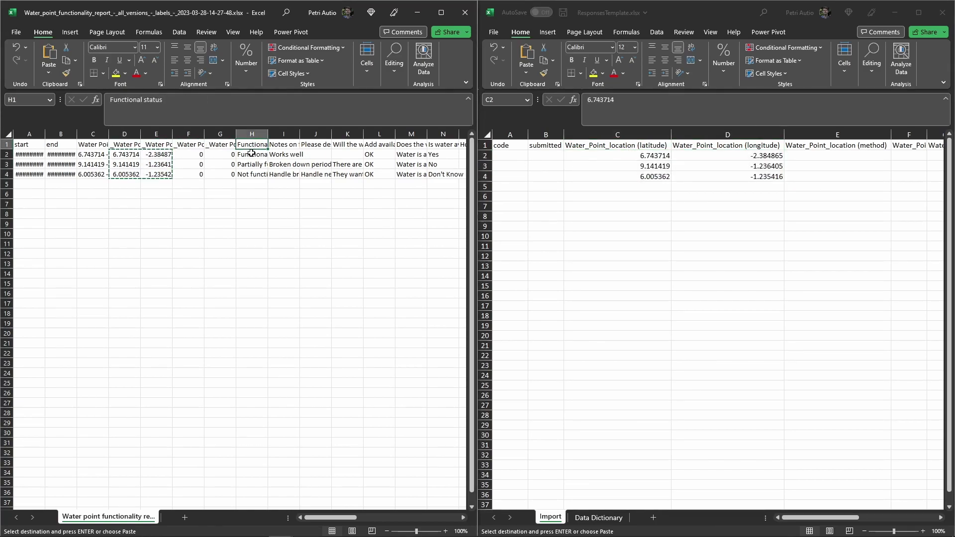
left_click_drag(252, 153, 252, 174)
Copy the export's answers from H2 through the last column of row 4 into template cell H2
key("ctrl+c")
left_click(813, 521)
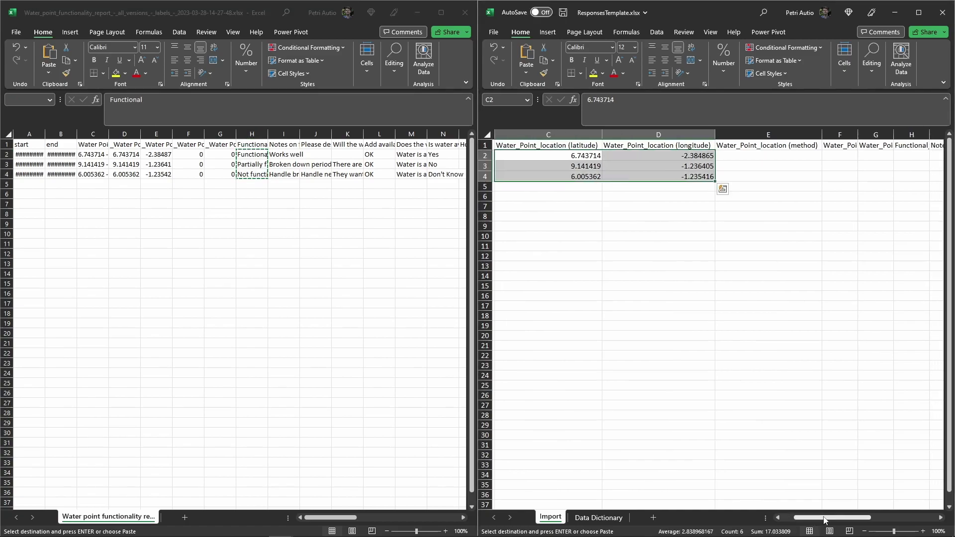
left_click_drag(813, 521, 859, 520)
mouse_move(286, 157)
left_mouse_down()
mouse_move(551, 156)
mouse_move(280, 168)
mouse_move(282, 176)
left_mouse_up()
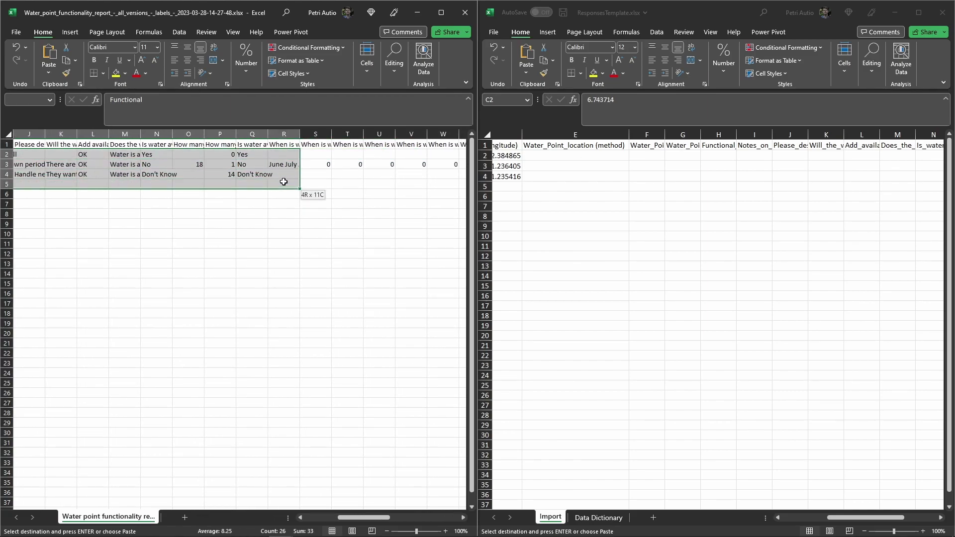
key("ctrl+c")
left_click(667, 145)
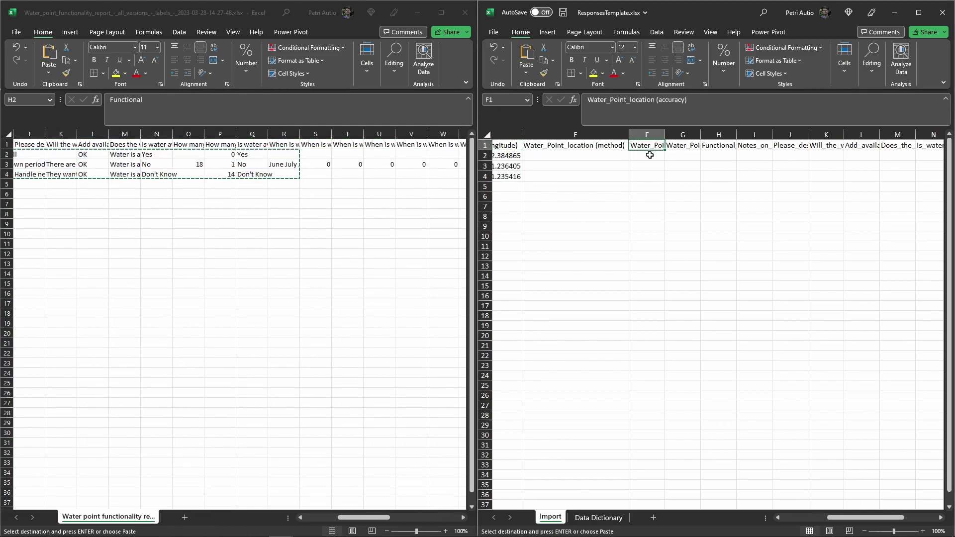
left_click(683, 144)
left_click(719, 145)
left_click(722, 156)
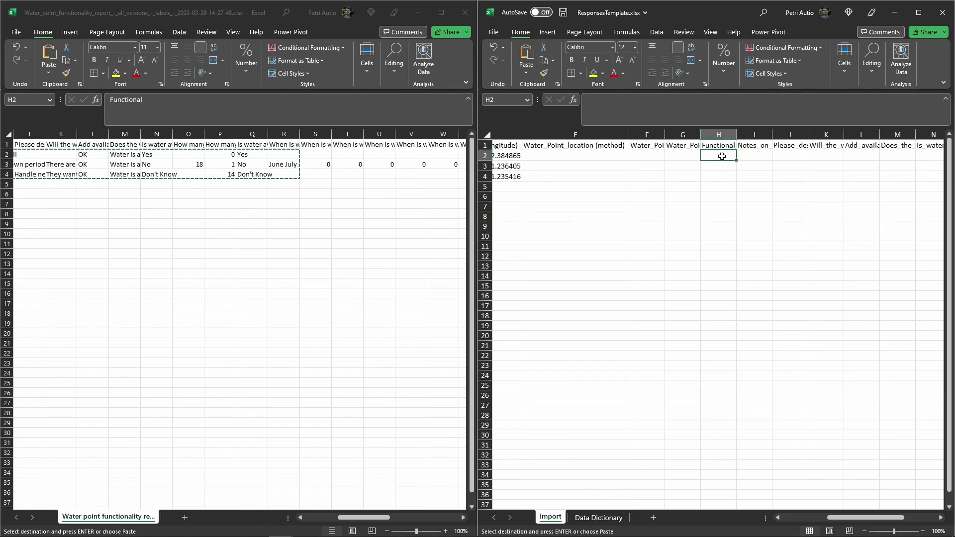
key("ctrl+v")
left_click_drag(858, 519, 917, 520)
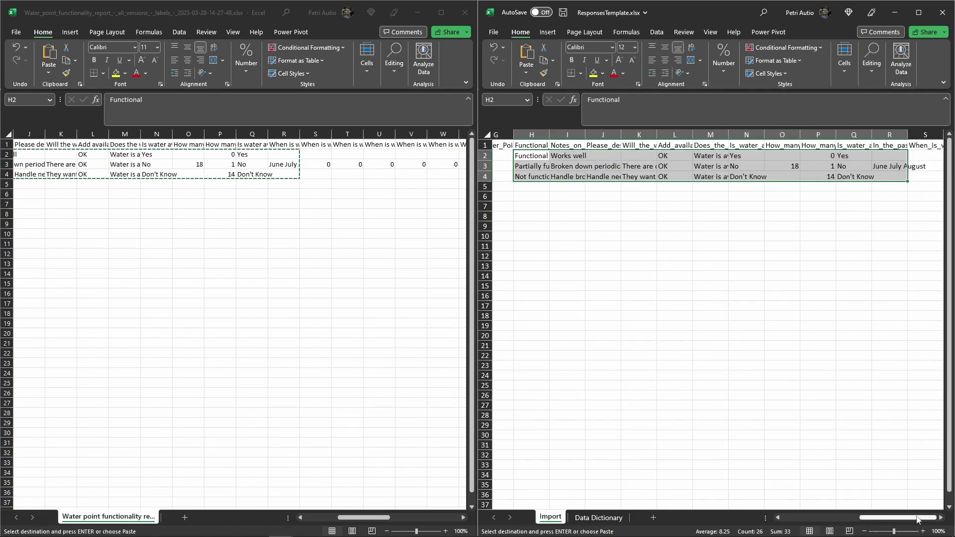
left_click(565, 148)
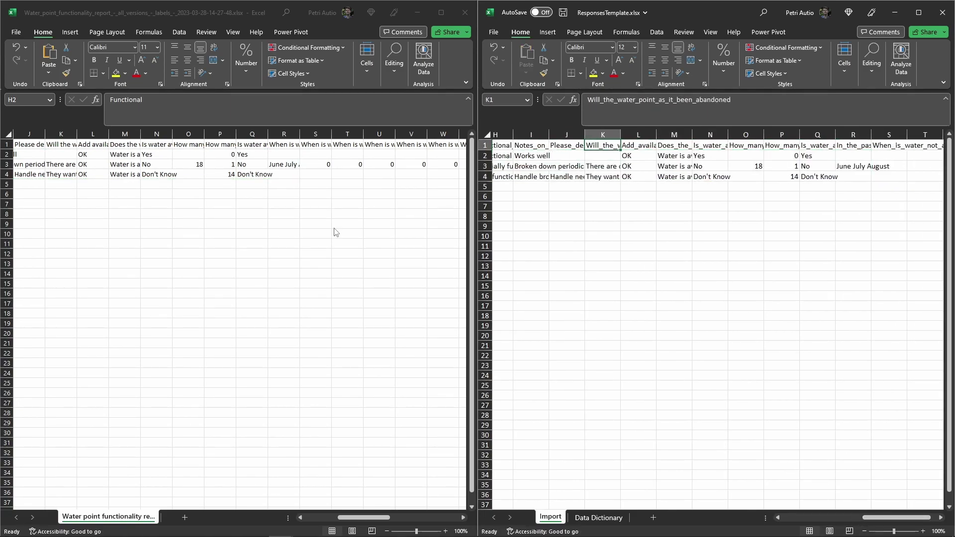
left_click(315, 184)
left_click_drag(355, 517, 380, 522)
left_click(123, 164)
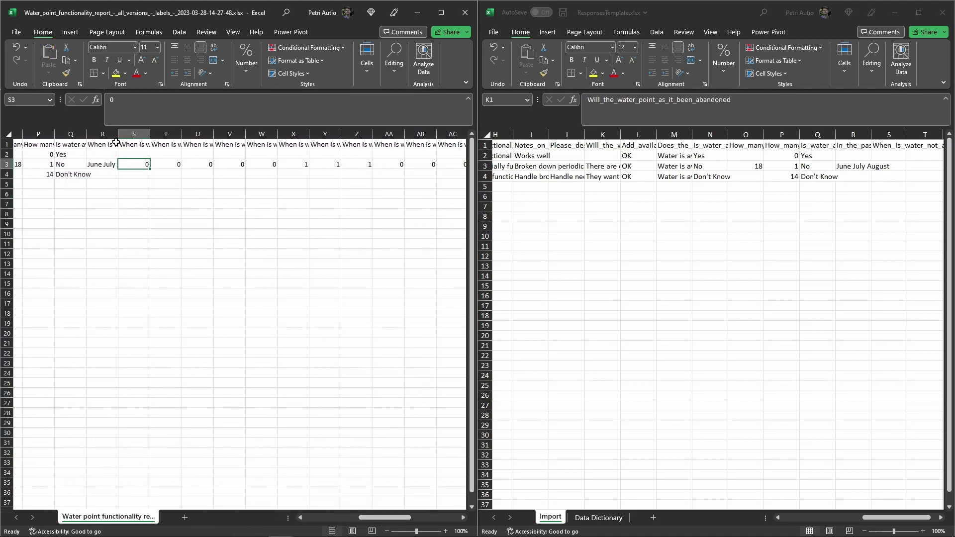
left_click_drag(116, 142, 207, 142)
key("Left")
key("Up")
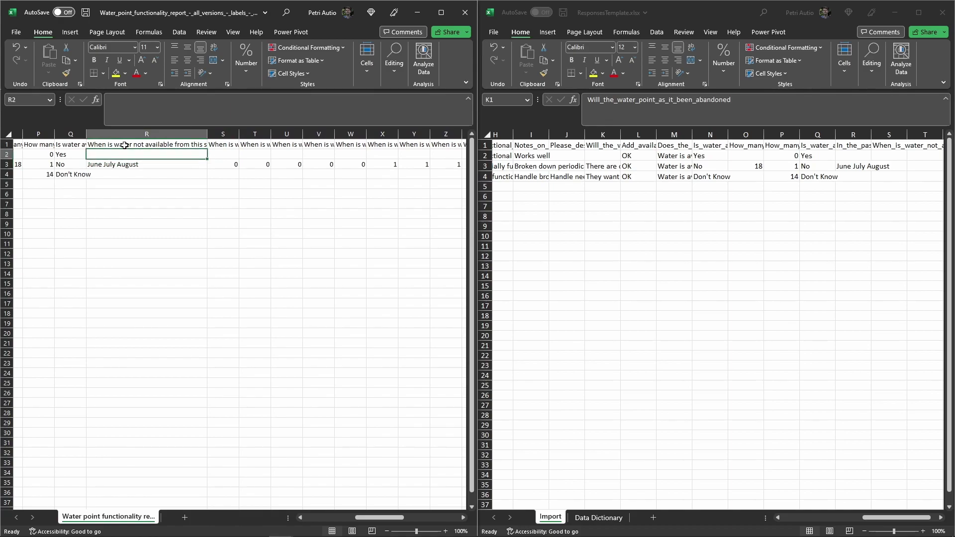
left_click(125, 145)
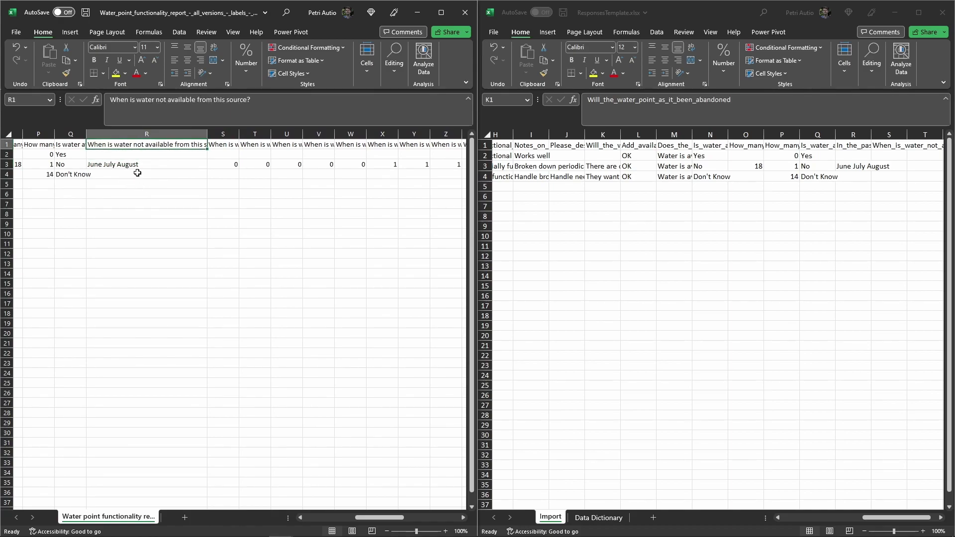
left_click_drag(133, 167, 130, 163)
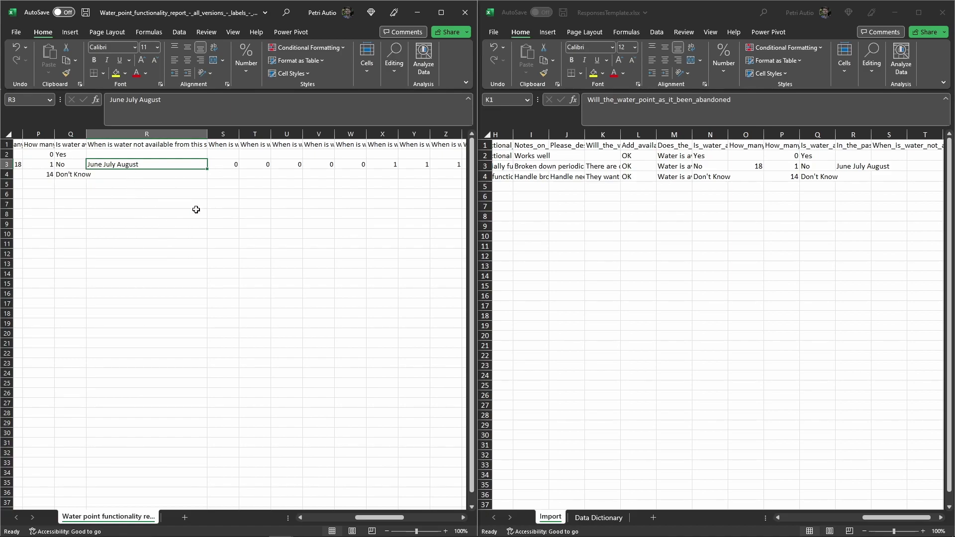
left_click_drag(124, 150, 116, 235)
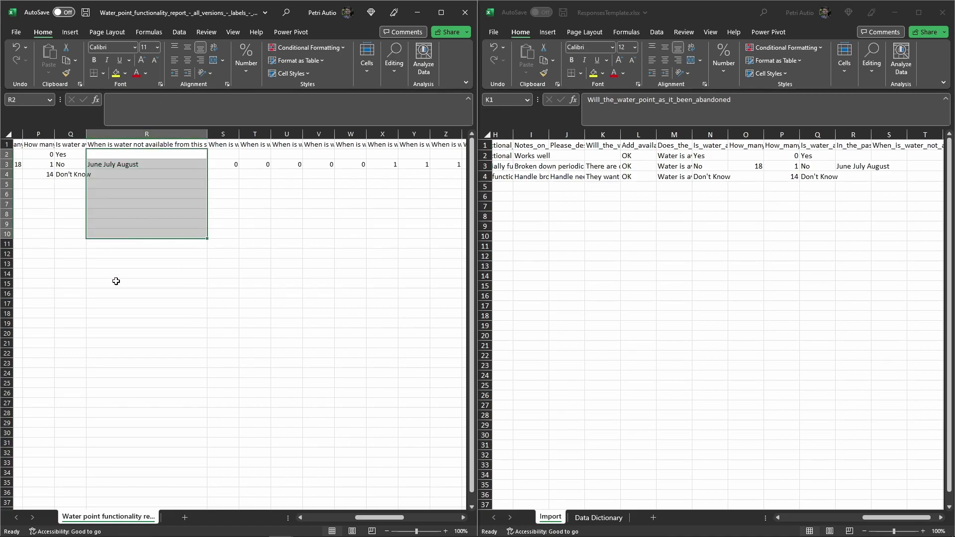
left_click(146, 297)
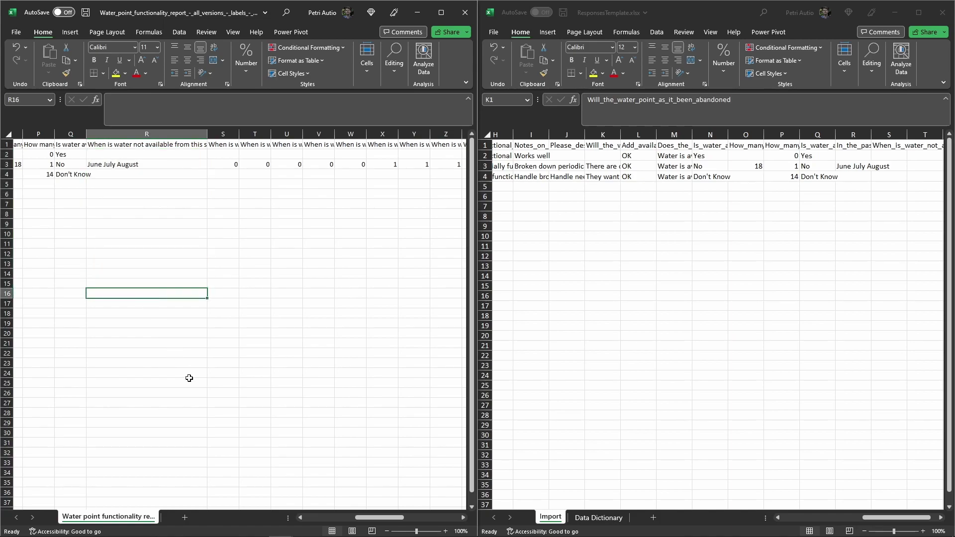
left_click_drag(380, 517, 403, 523)
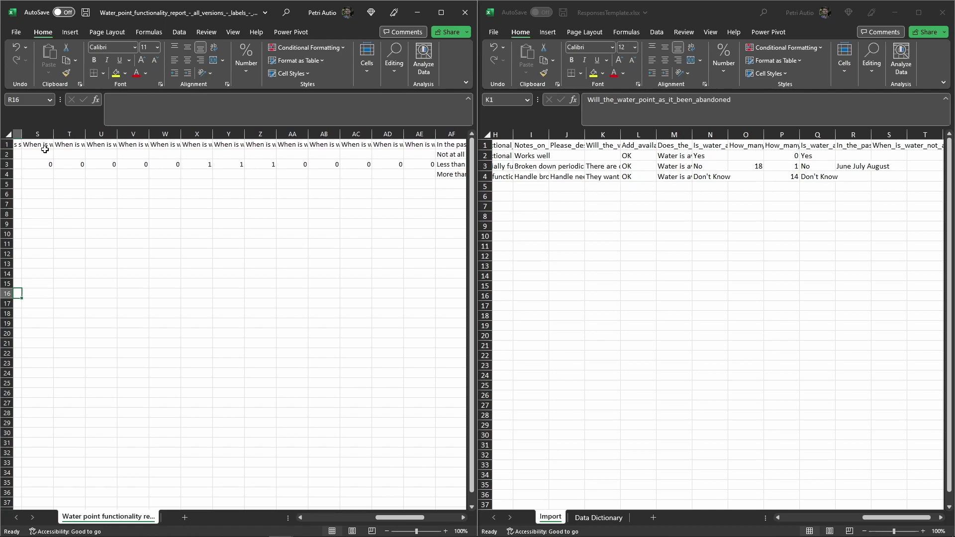
left_click_drag(44, 146, 419, 145)
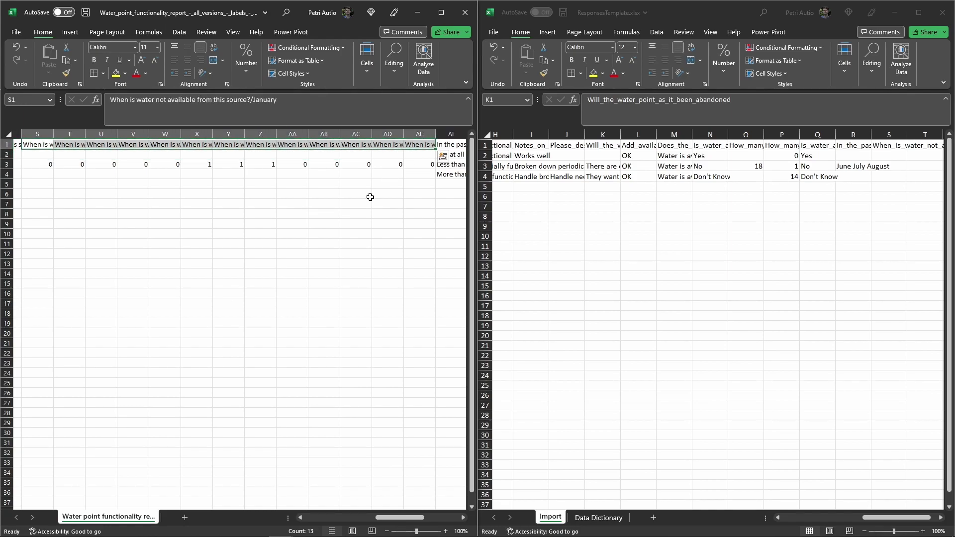
left_click(272, 192)
left_click_drag(47, 162, 273, 166)
left_click(132, 242)
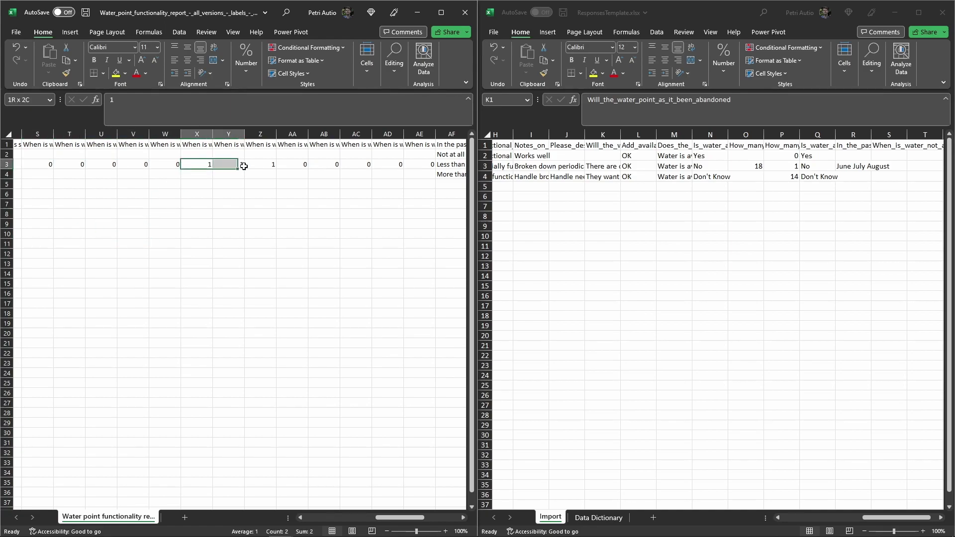
left_click(198, 295)
left_click(197, 135)
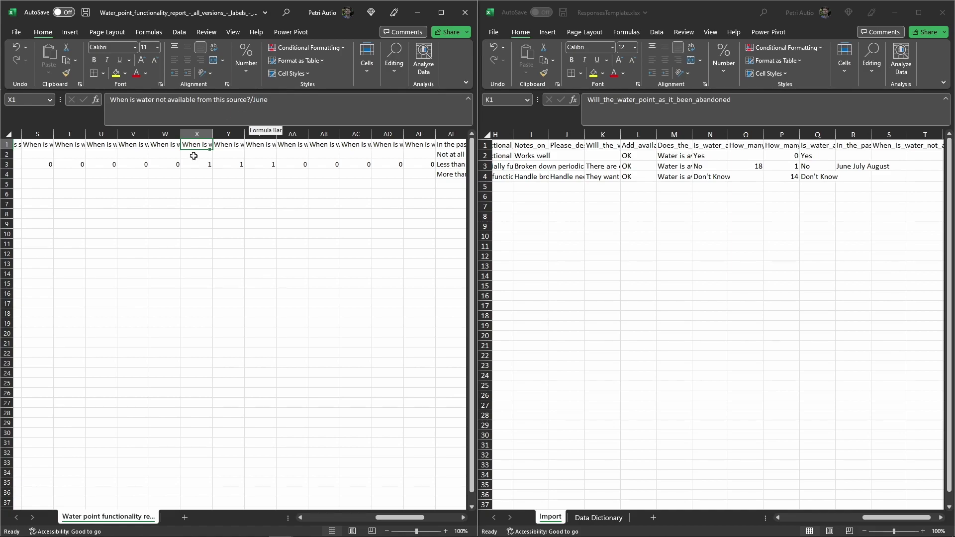
left_click(229, 145)
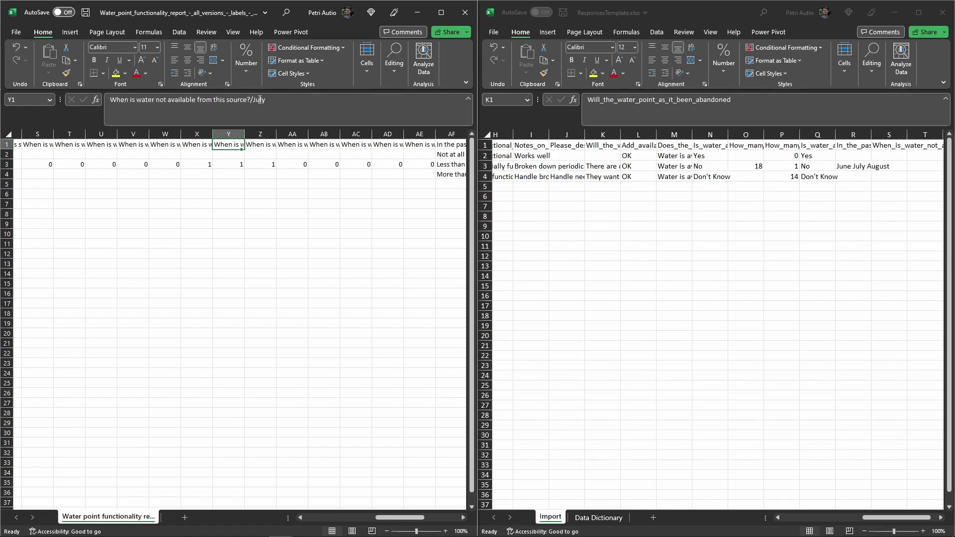
left_click(258, 144)
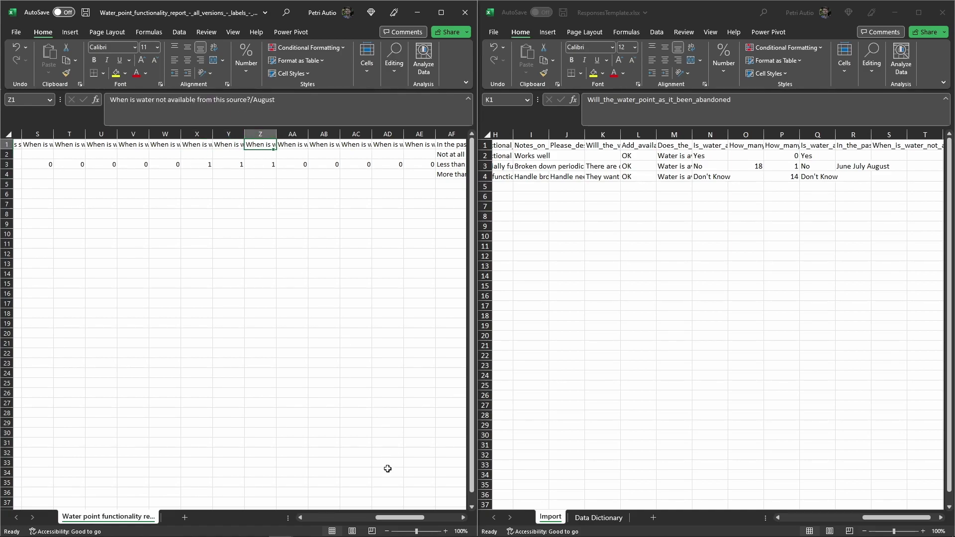
left_click(392, 509)
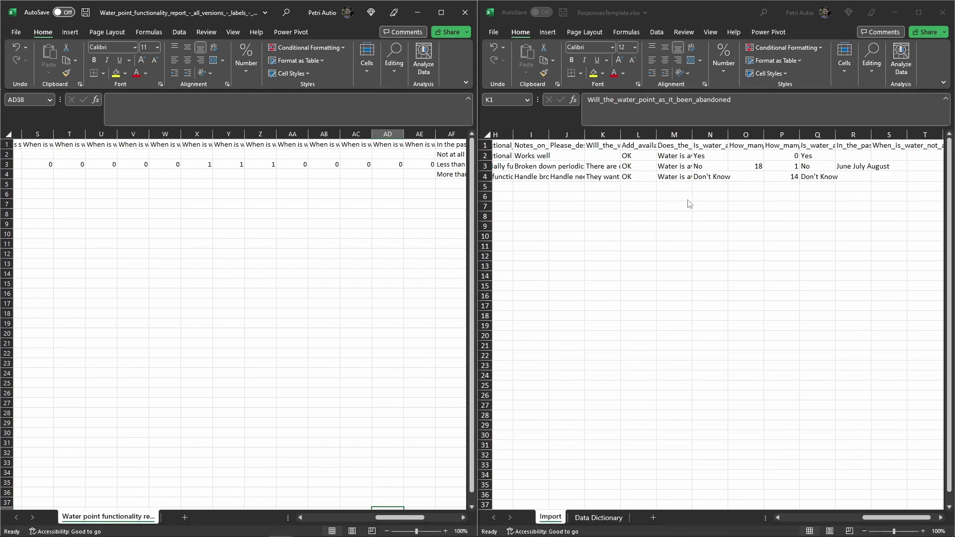
Move the 'June July August' answer from cell R3 to cell S3
left_click_drag(894, 521, 899, 521)
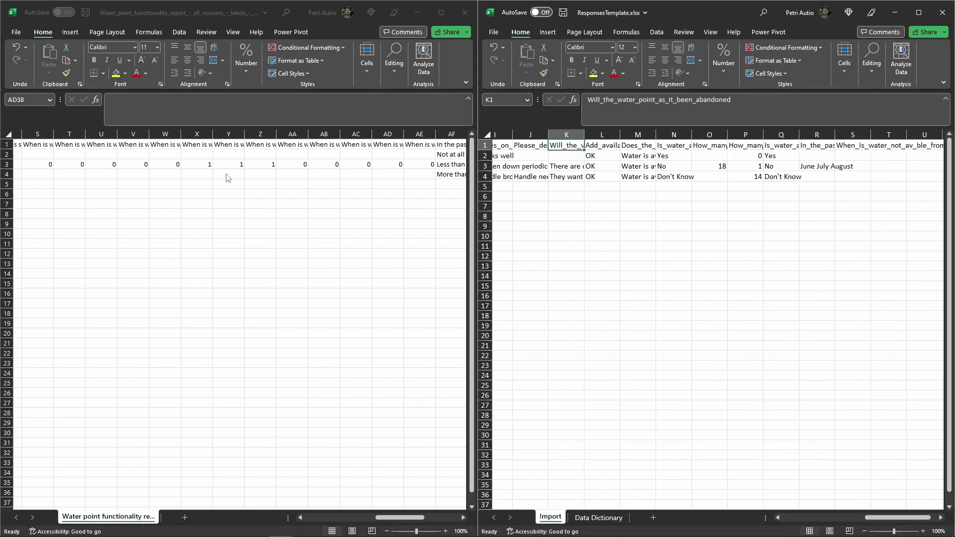
left_click(821, 166)
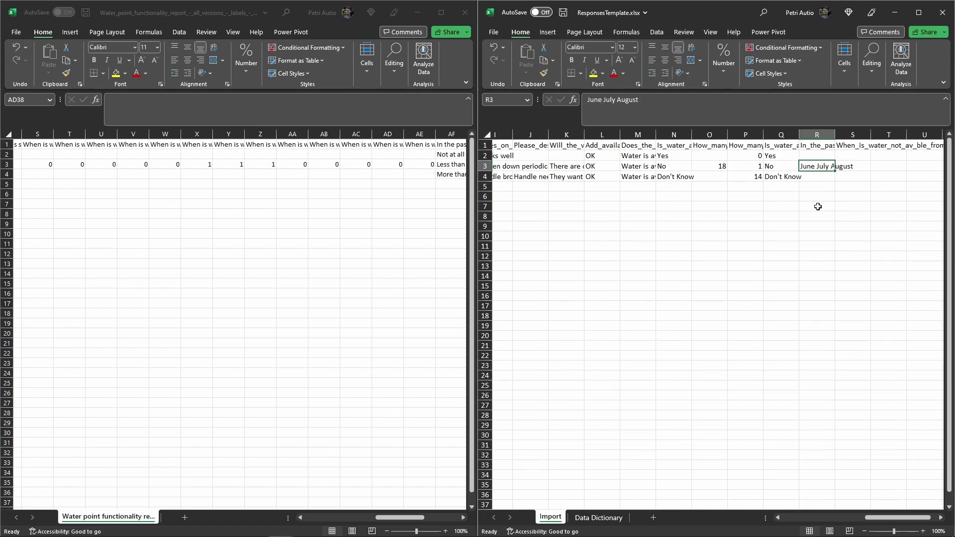
left_click(815, 146)
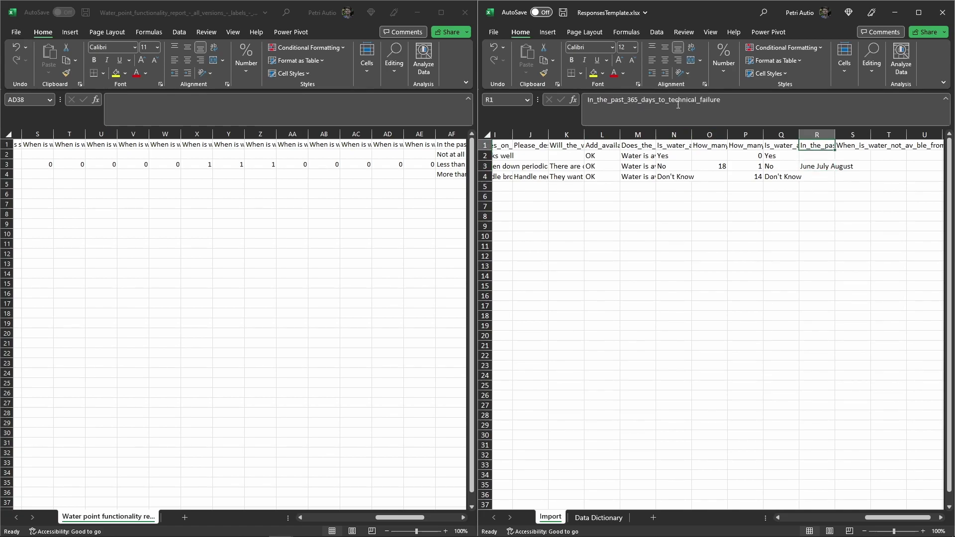
left_click(862, 146)
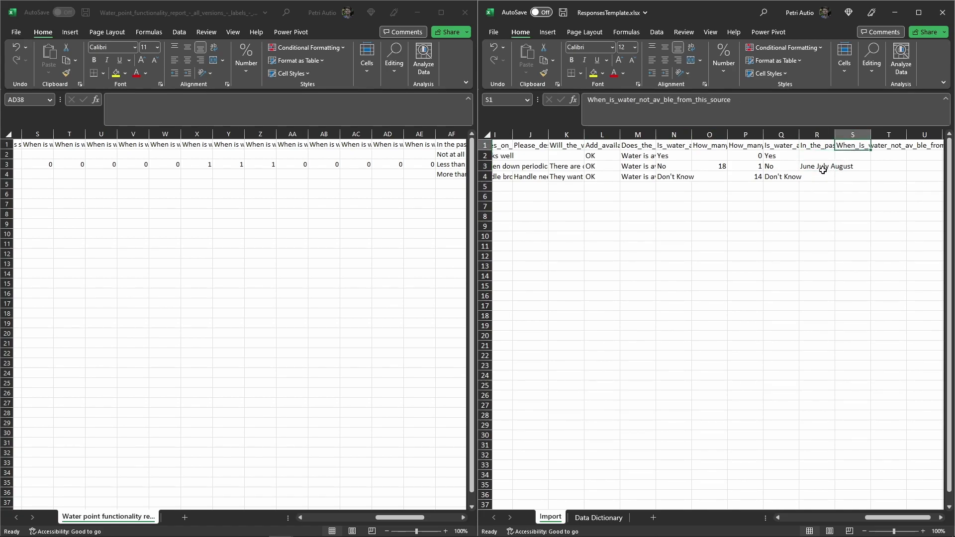
left_click(823, 170)
key("ctrl+x")
key("Right")
key("ctrl+v")
key("ctrl+c")
key("Left")
key("Down")
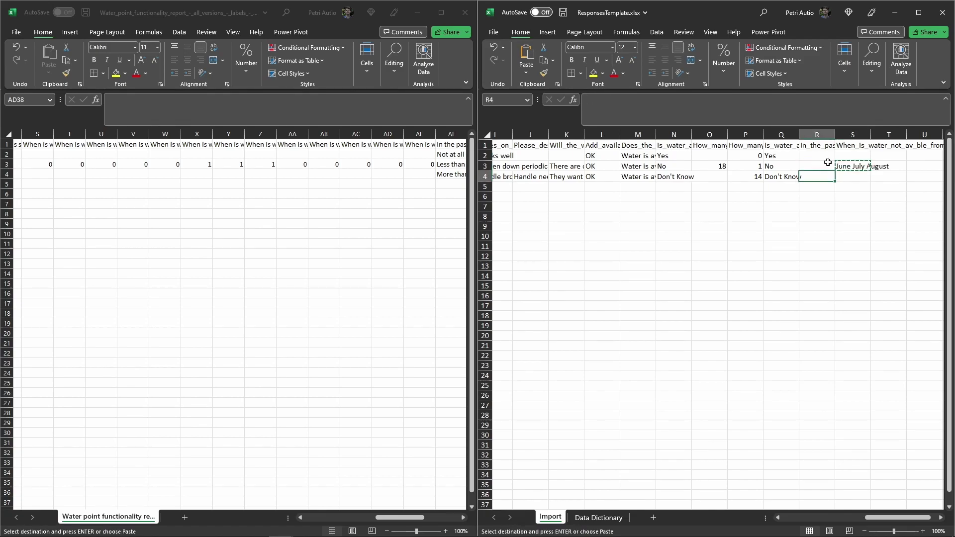
Confirm the column S header and the moved answer, then select the export's AF2:AF4 answers
left_click(817, 146)
left_click(749, 155)
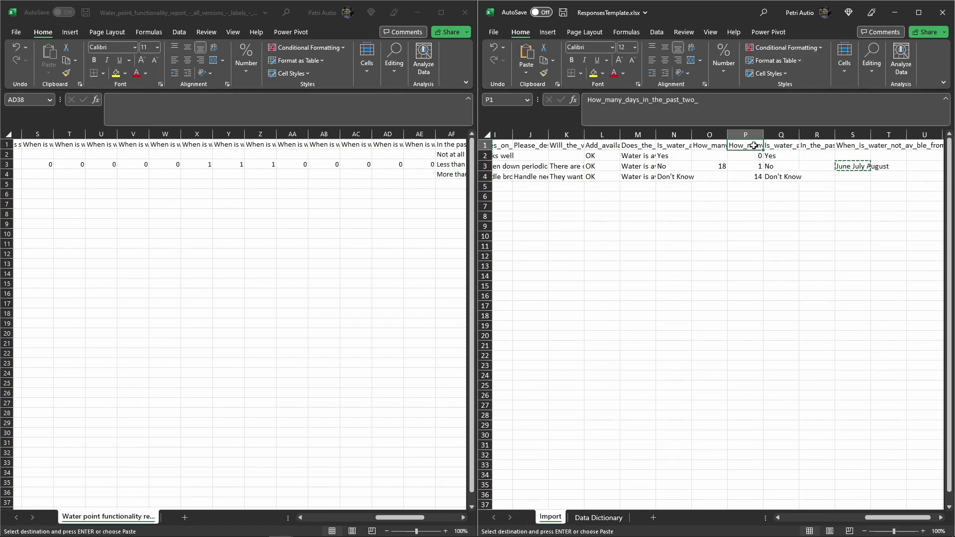
left_click(772, 153)
left_click(854, 145)
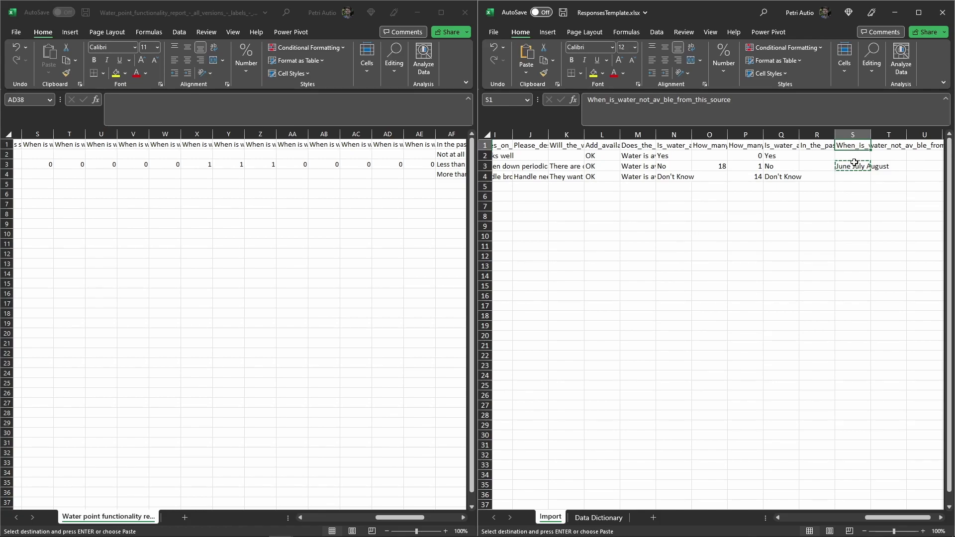
left_click(856, 167)
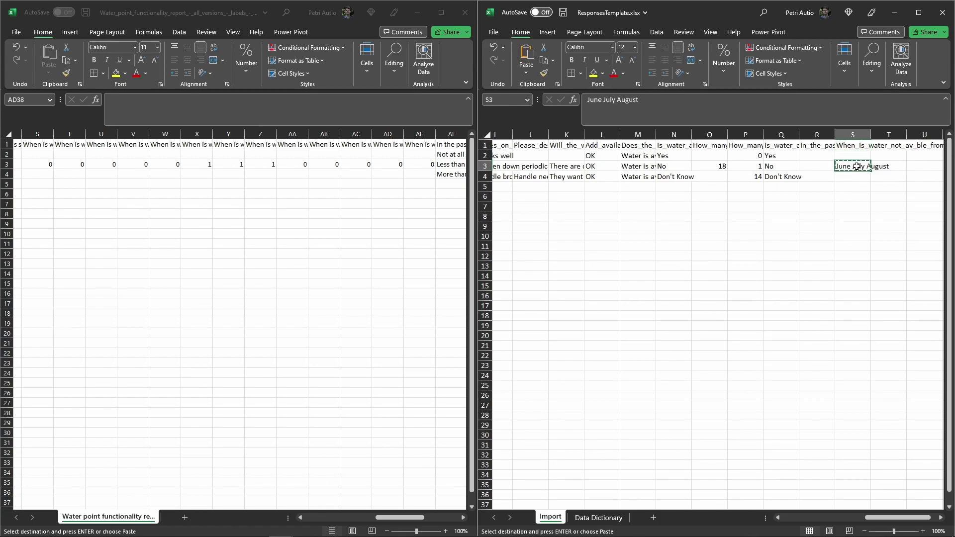
left_click(429, 233)
left_click_drag(453, 154, 450, 180)
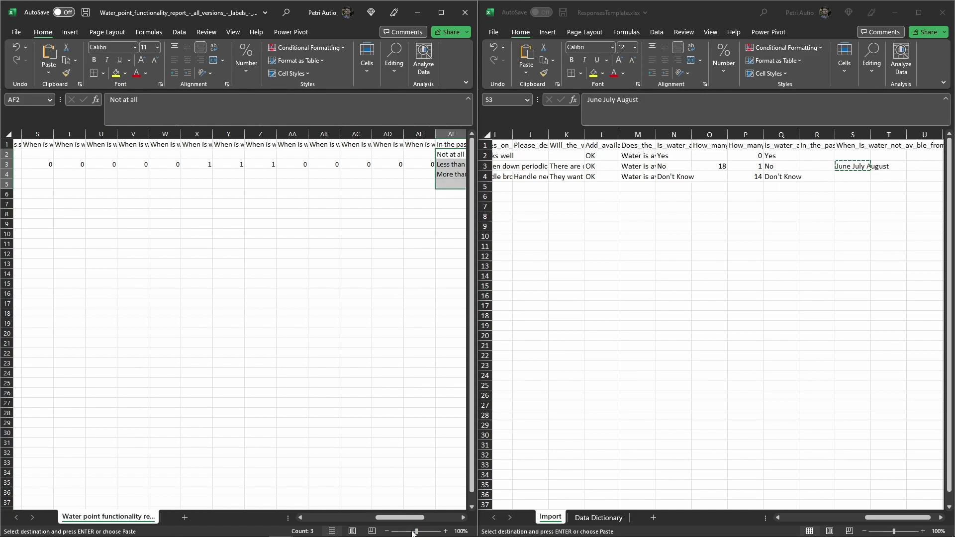
left_click_drag(403, 517, 426, 516)
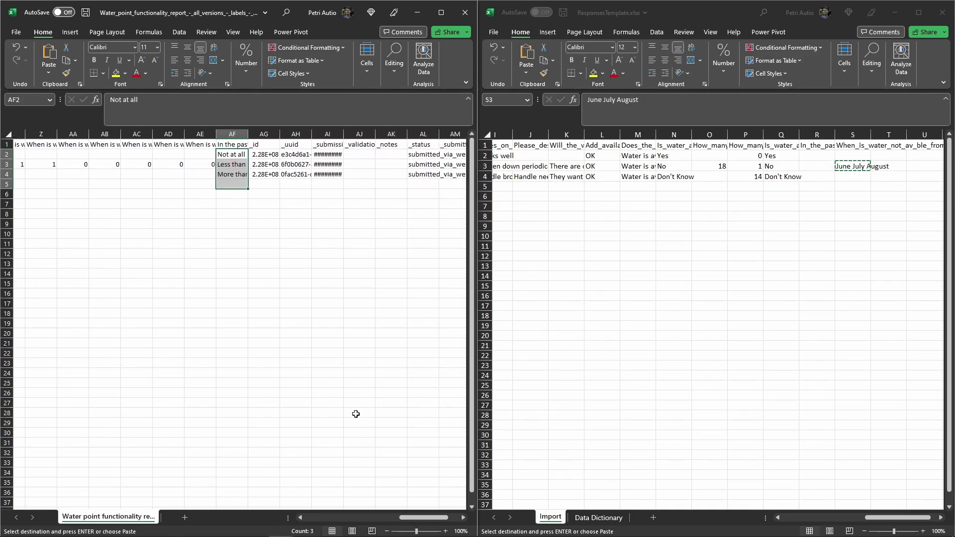
Copy the export's three technical-failure answers (AF2:AF4) into template cell R2
left_click(256, 198)
left_click(234, 175)
key("shift+Up")
key("shift+Up")
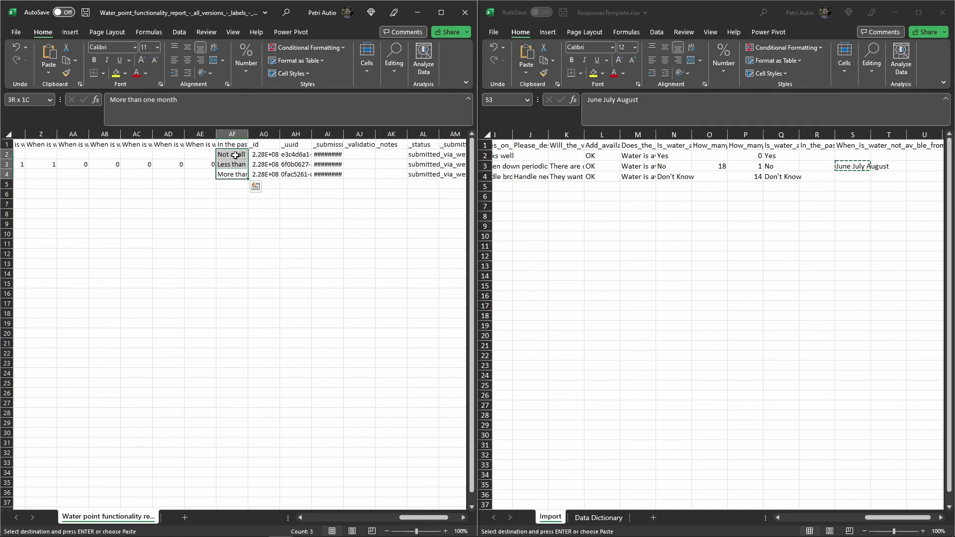
key("ctrl+c")
left_click_drag(908, 518, 914, 517)
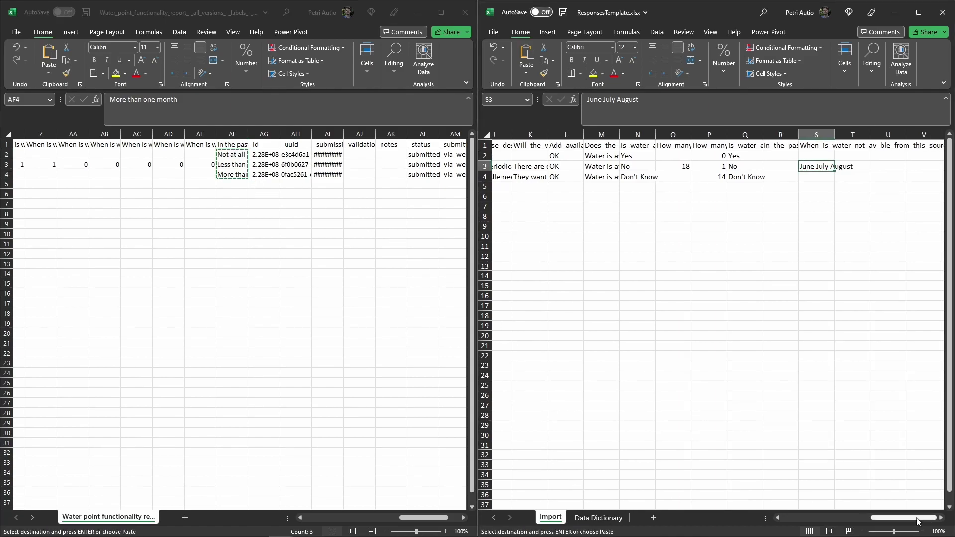
left_click(859, 145)
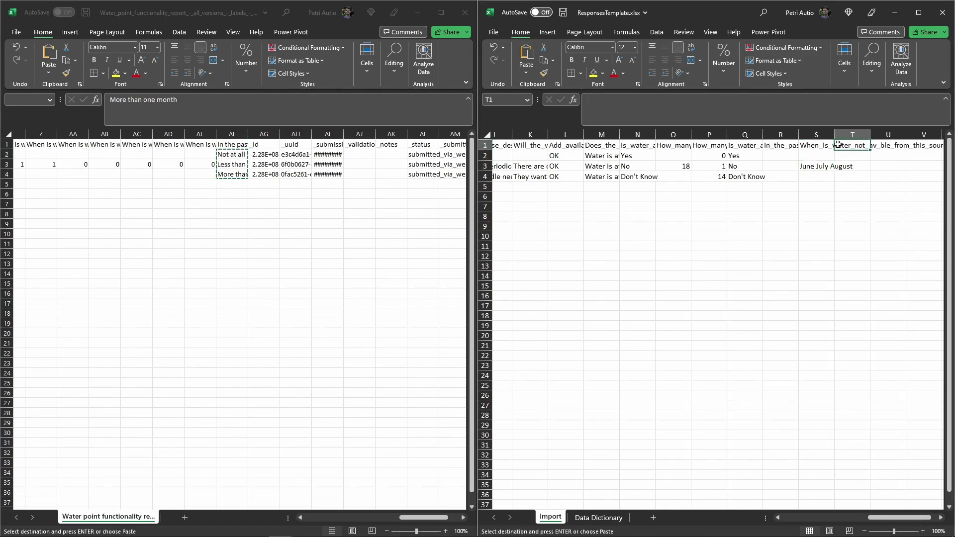
left_click(223, 144)
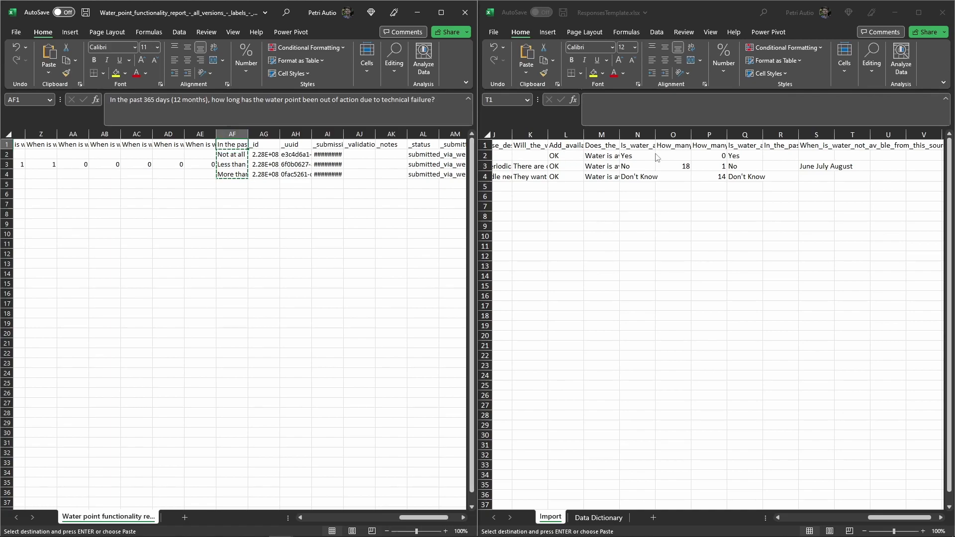
left_click(856, 144)
left_click(781, 146)
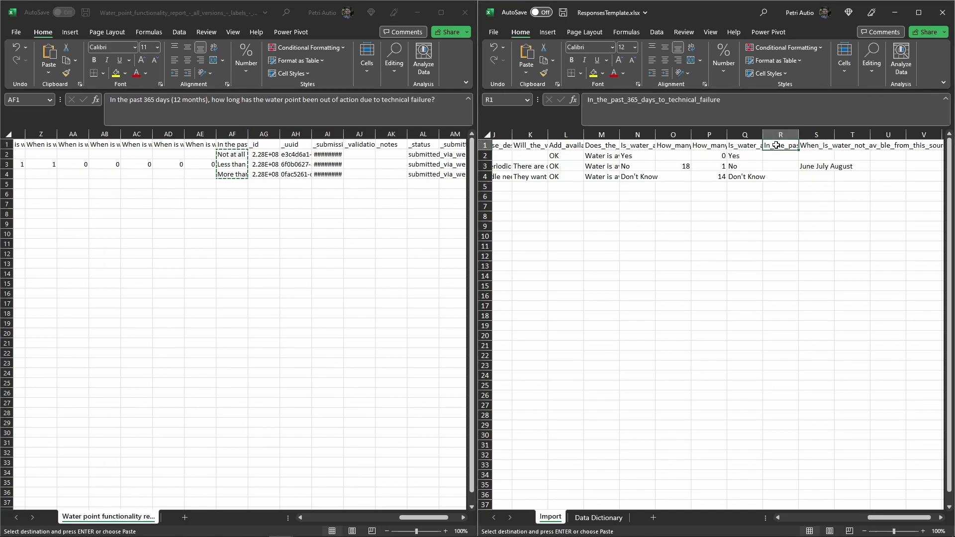
left_click(778, 144)
left_click(778, 155)
key("ctrl+v")
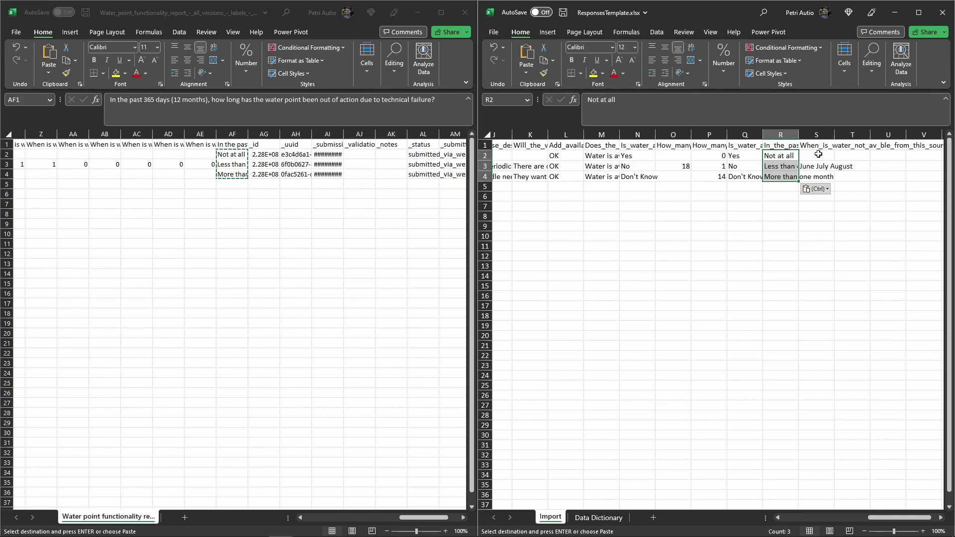
left_click(839, 135)
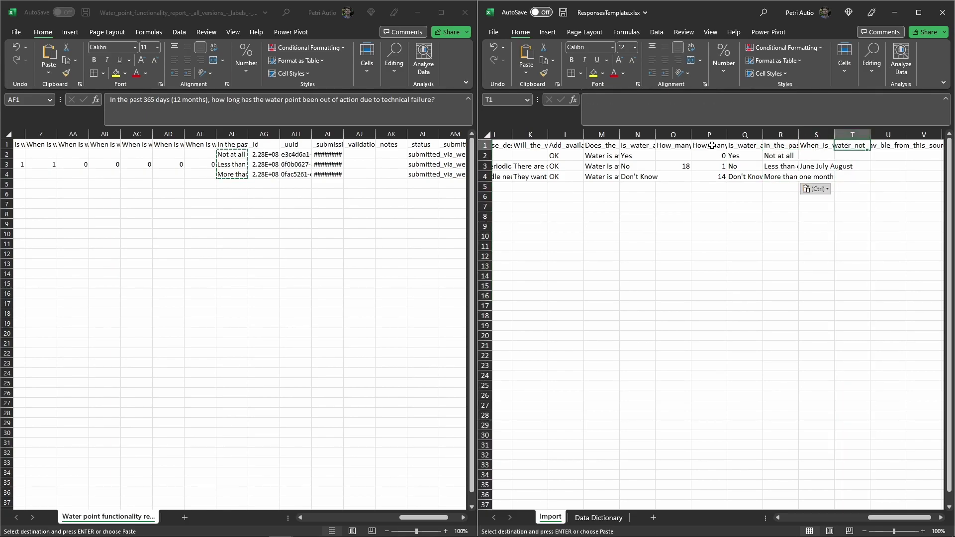
Minimize the template, close the Import Responses dialog, and show the survey design
left_click(895, 12)
left_click(726, 201)
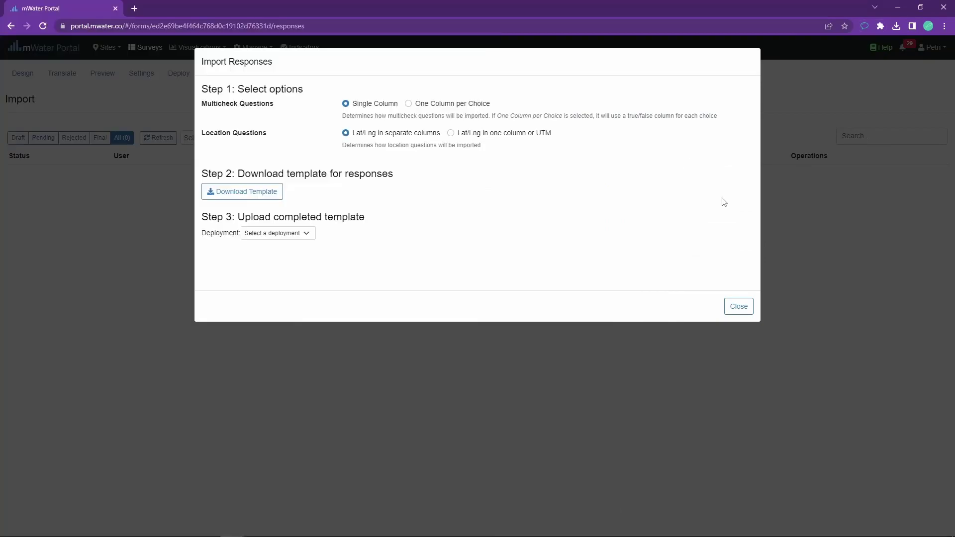
left_click(746, 309)
left_click(27, 73)
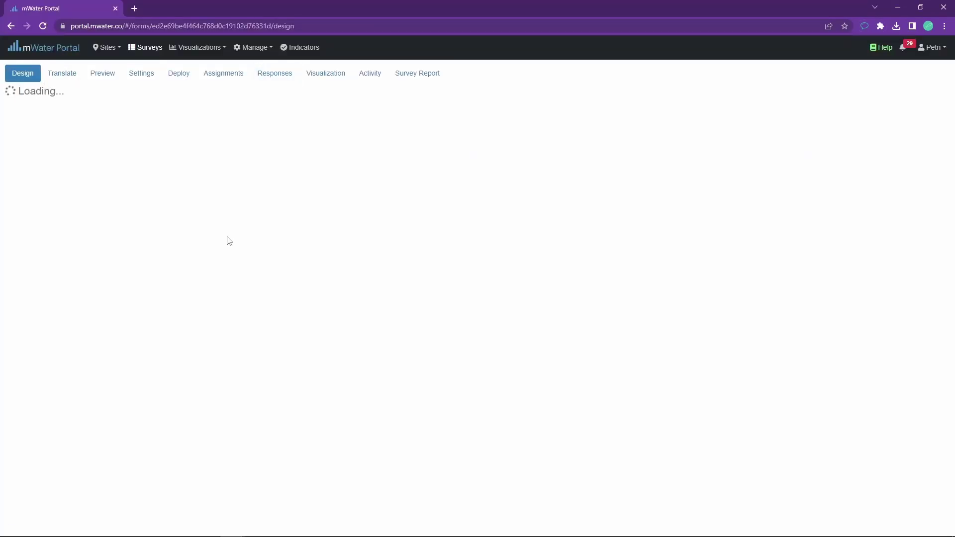
scroll(236, 248, "down", 3)
scroll(247, 260, "down", 5)
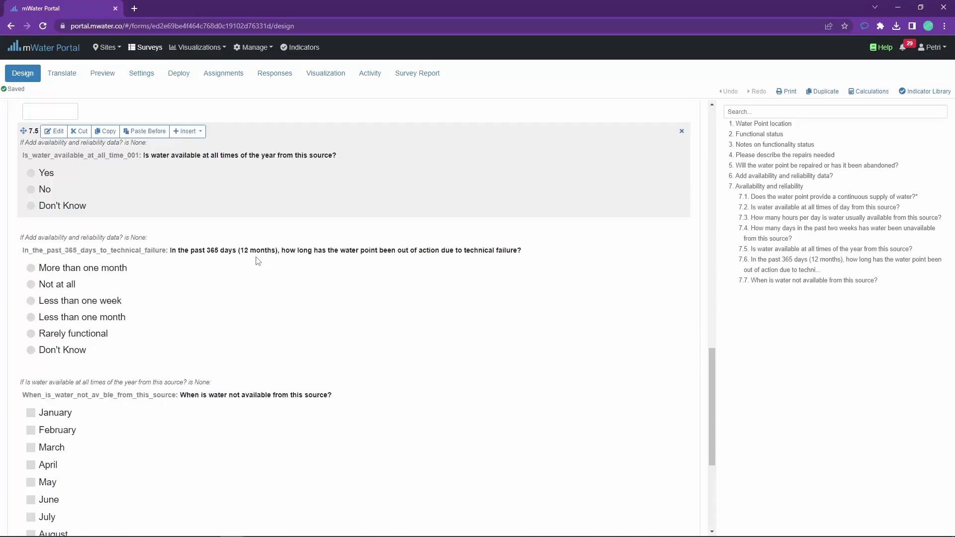
scroll(257, 261, "down", 3)
scroll(243, 278, "up", 1)
scroll(239, 279, "up", 2)
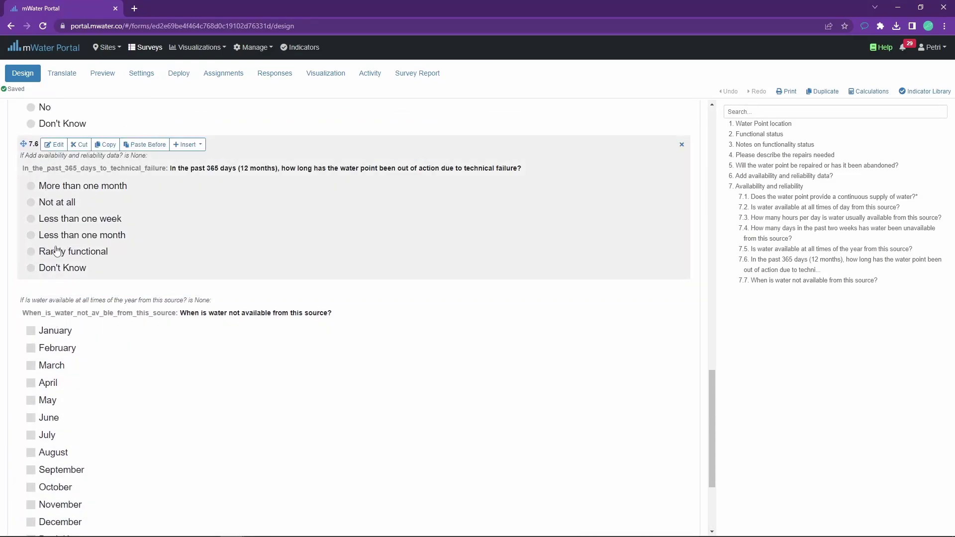
Check the export's AF answers, then save ResponsesTemplate.xlsx and minimize Excel
key("alt+Tab")
left_click(391, 292)
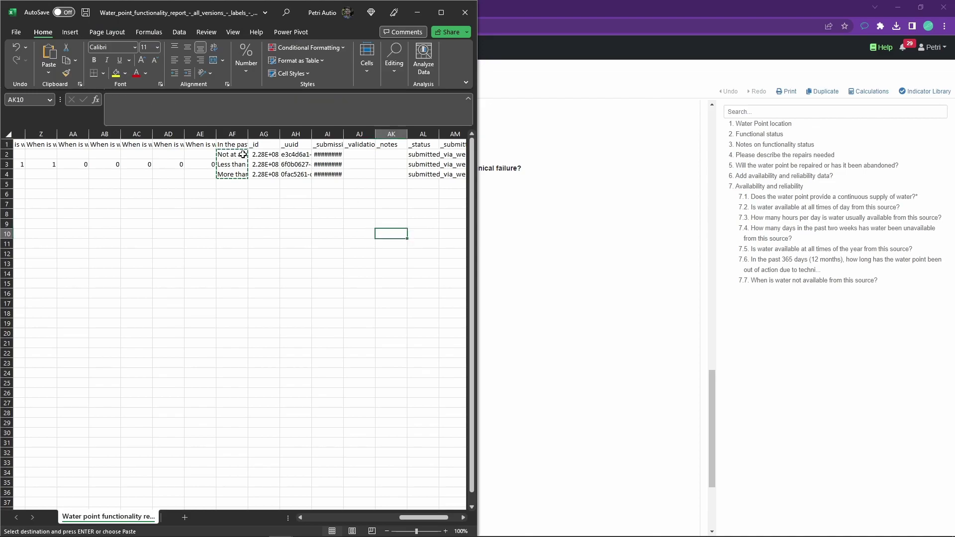
left_click(235, 154)
left_click(232, 214)
key("alt+Tab")
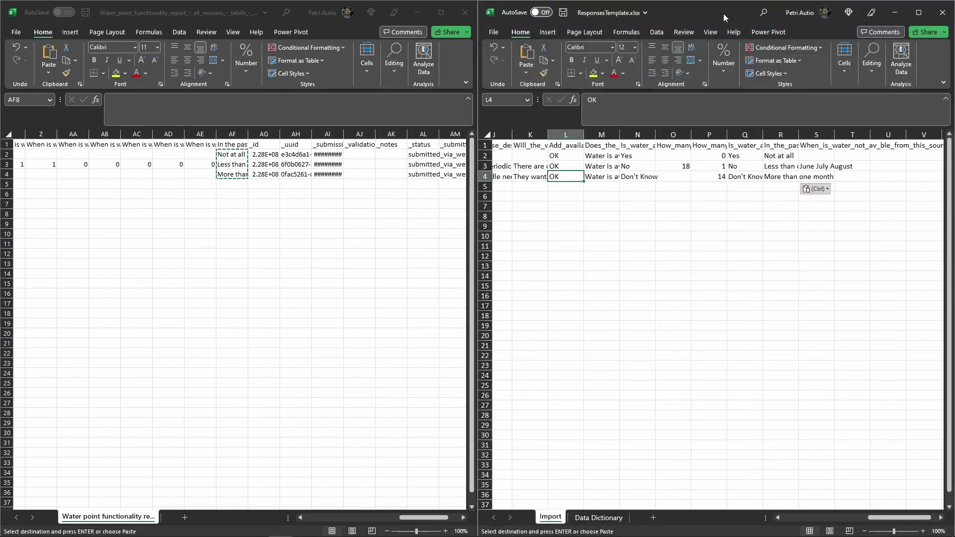
double_click(723, 14)
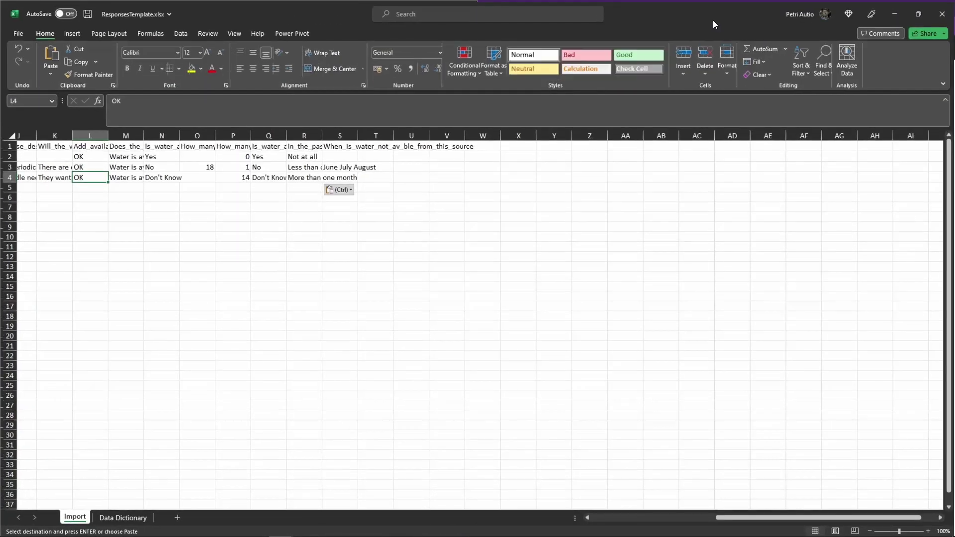
key("ctrl+s")
left_click(320, 186)
key("ctrl+Home")
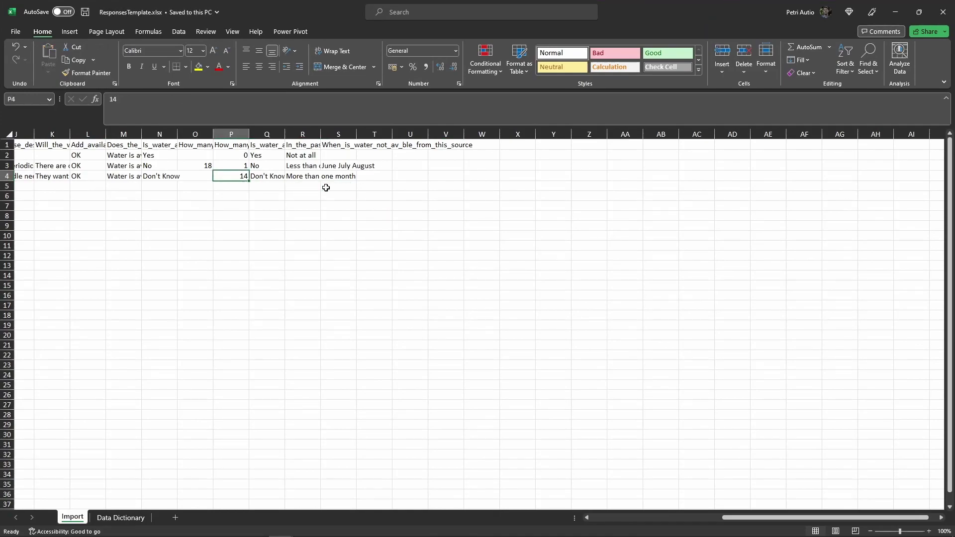
left_click(895, 12)
left_click(806, 55)
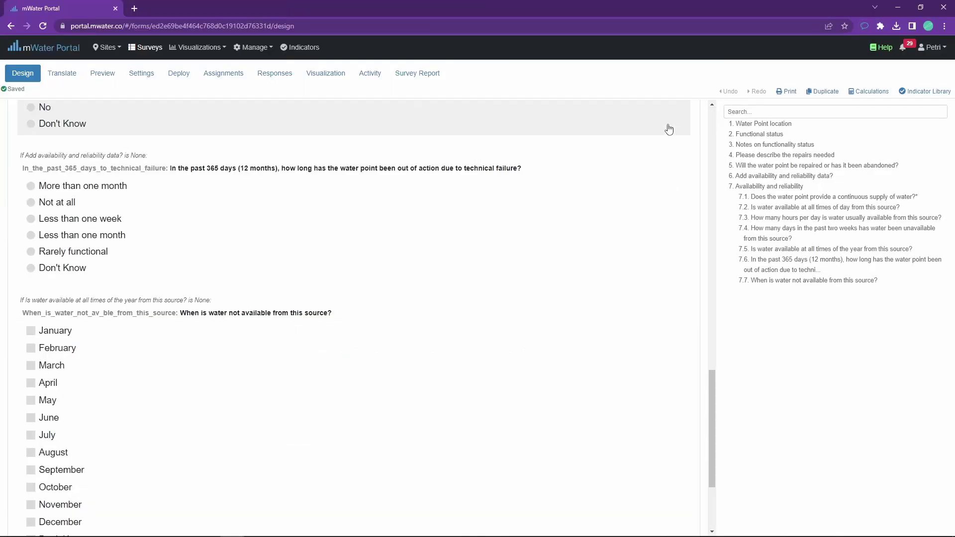
Create a 'Kobo Import' deployment for just myself with my account as enumerator, then view responses
left_click(179, 69)
left_click(60, 167)
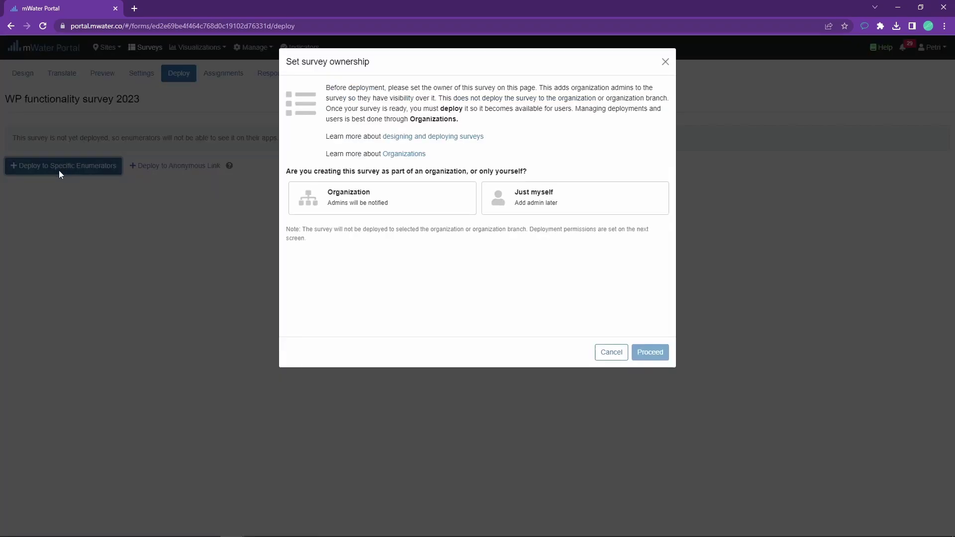
left_click(494, 200)
left_click(654, 381)
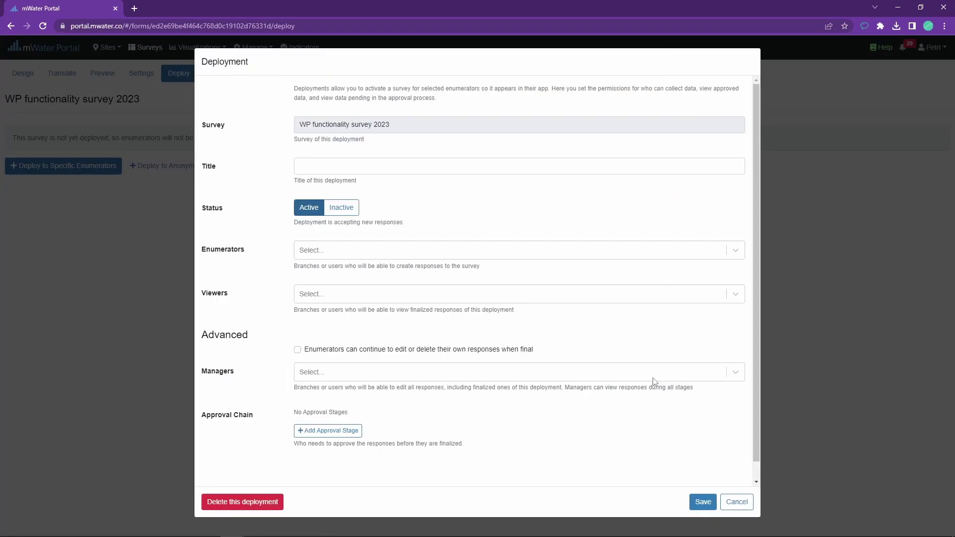
left_click(322, 166)
type("Kobo Import")
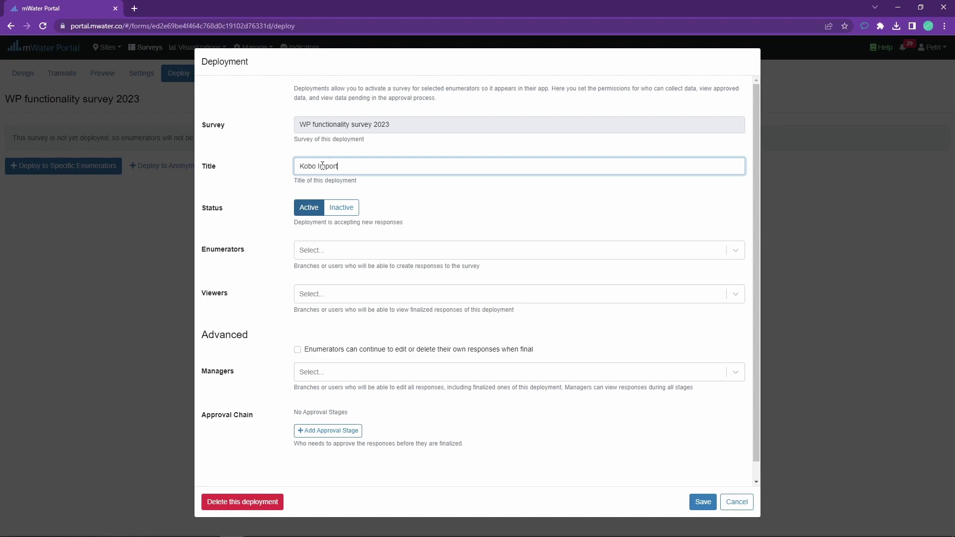
left_click(345, 251)
type("petri")
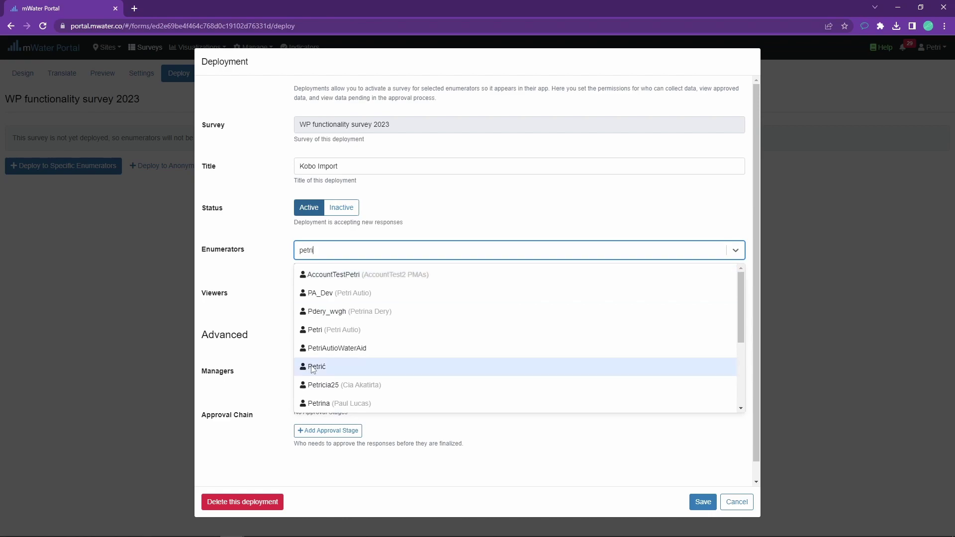
left_click(319, 329)
left_click(703, 501)
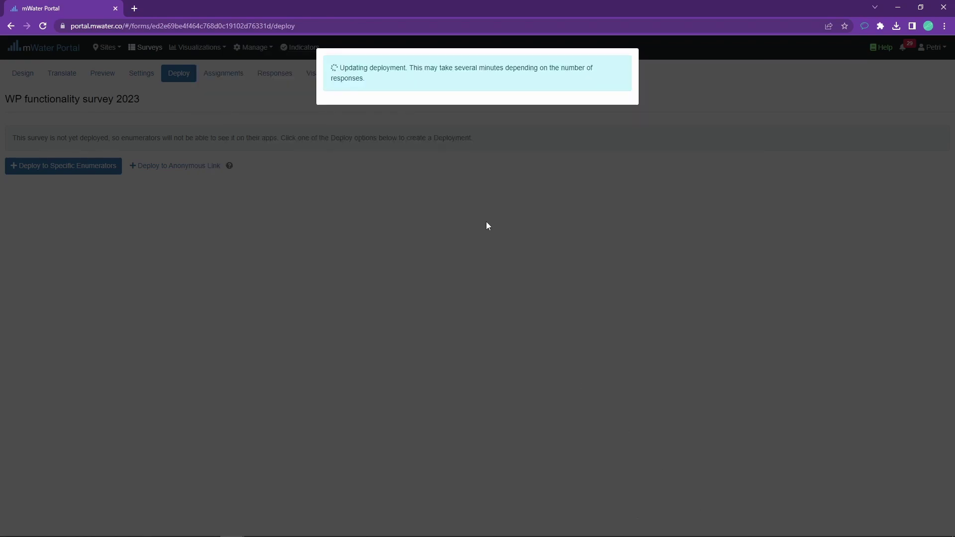
left_click(275, 73)
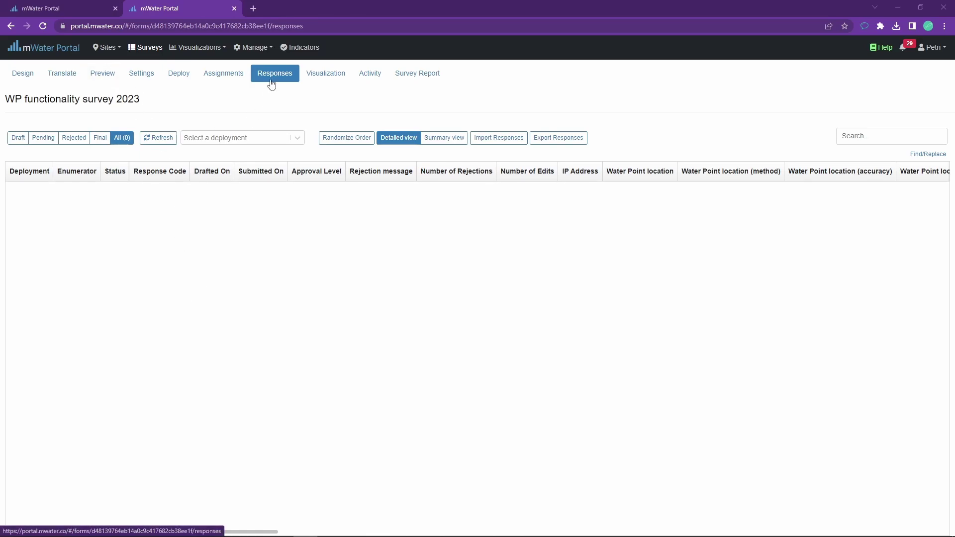
Upload ResponsesTemplate.xlsx to the Kobo Import deployment, import 3 responses, and close the window
left_click(498, 142)
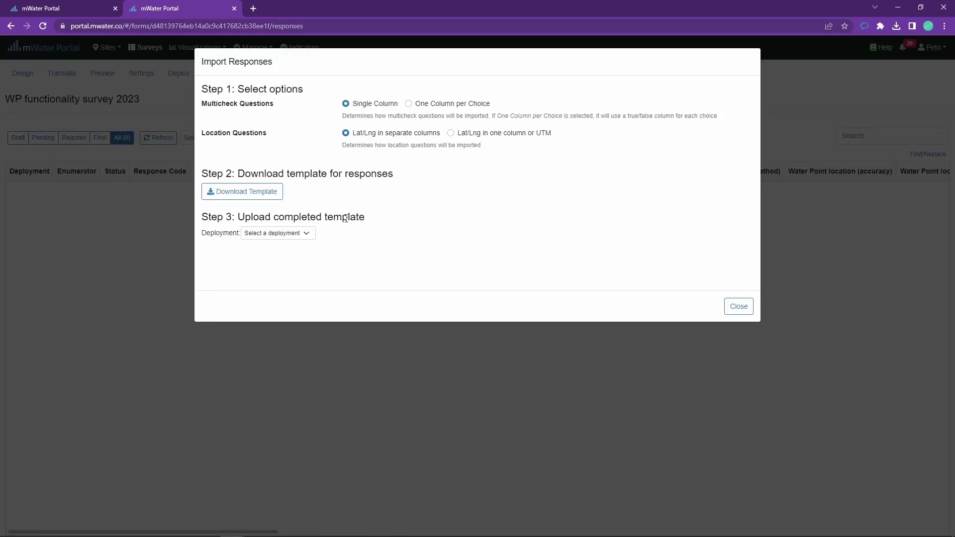
left_click(255, 235)
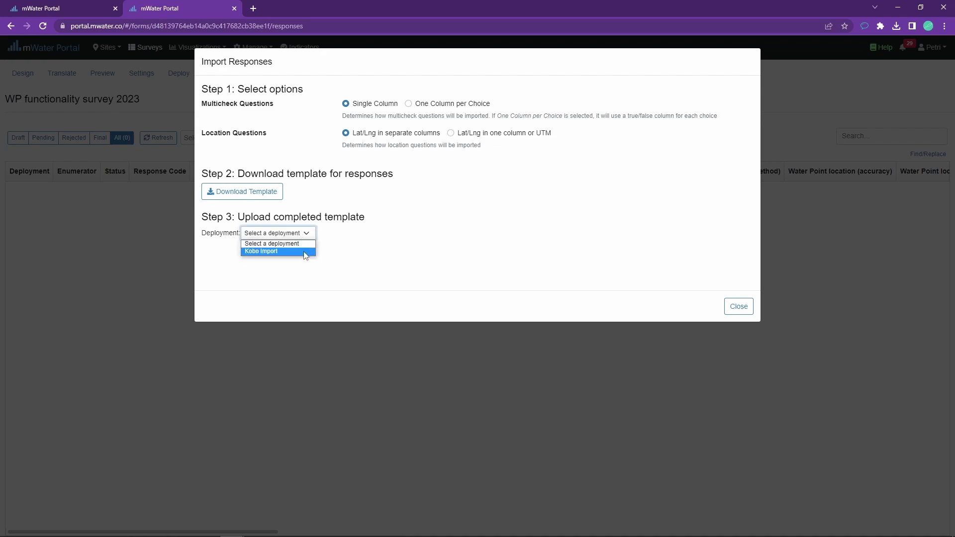
left_click(305, 252)
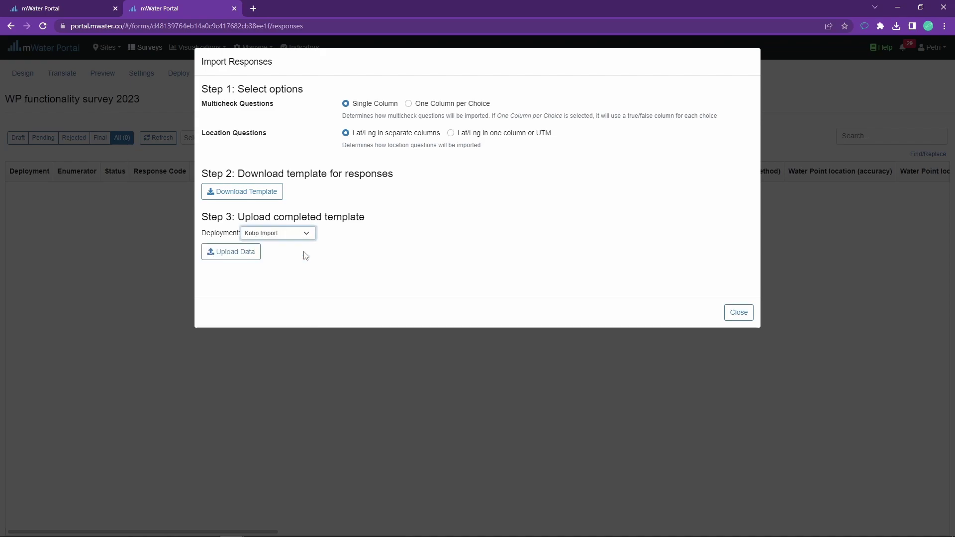
left_click(250, 263)
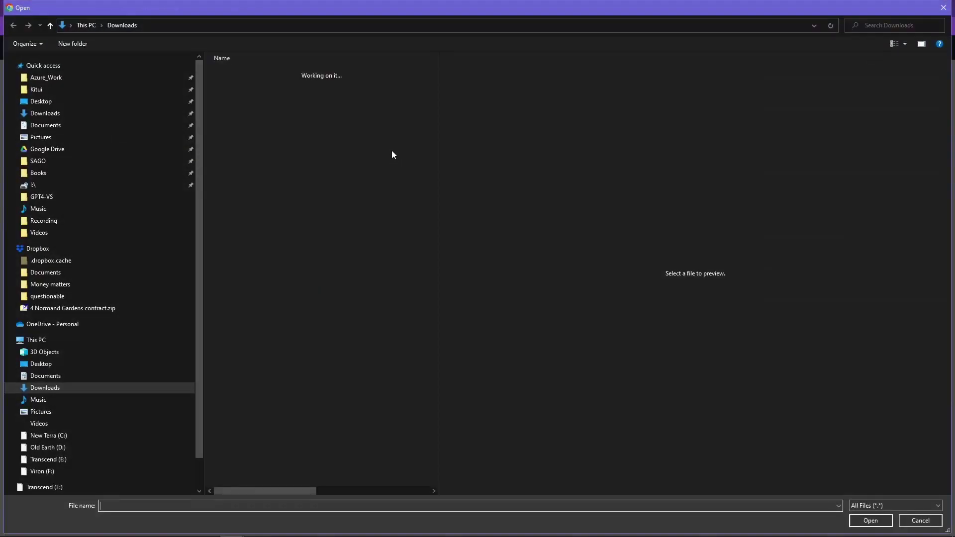
left_click(319, 88)
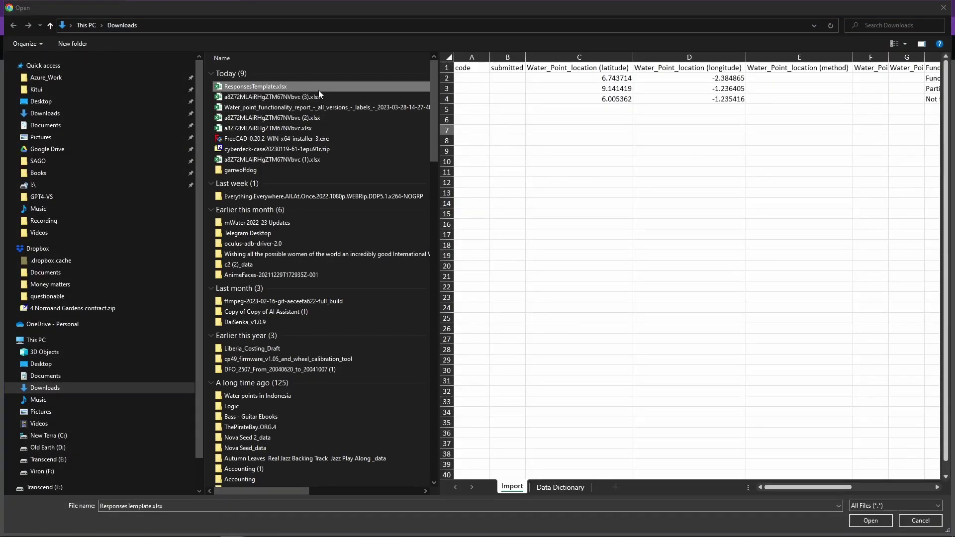
double_click(319, 88)
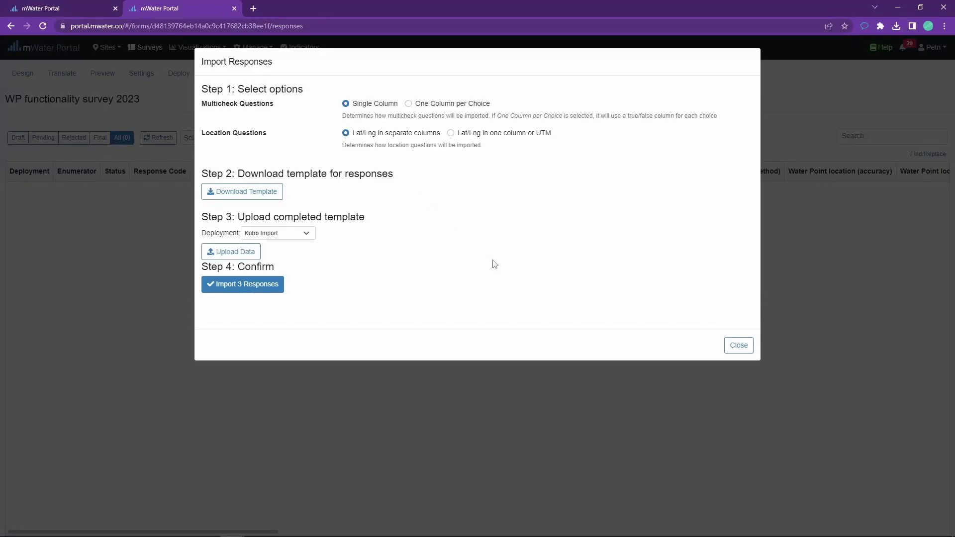
left_click(229, 290)
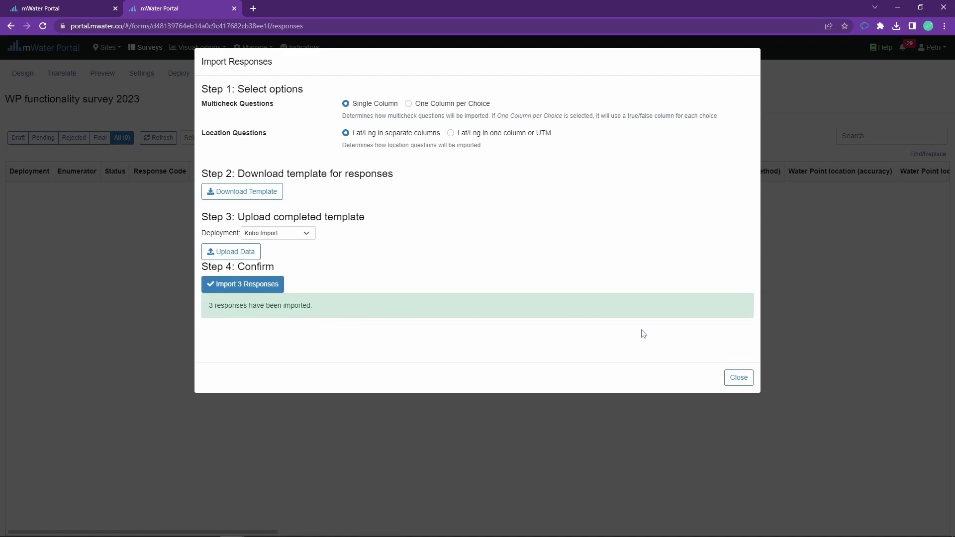
left_click(738, 378)
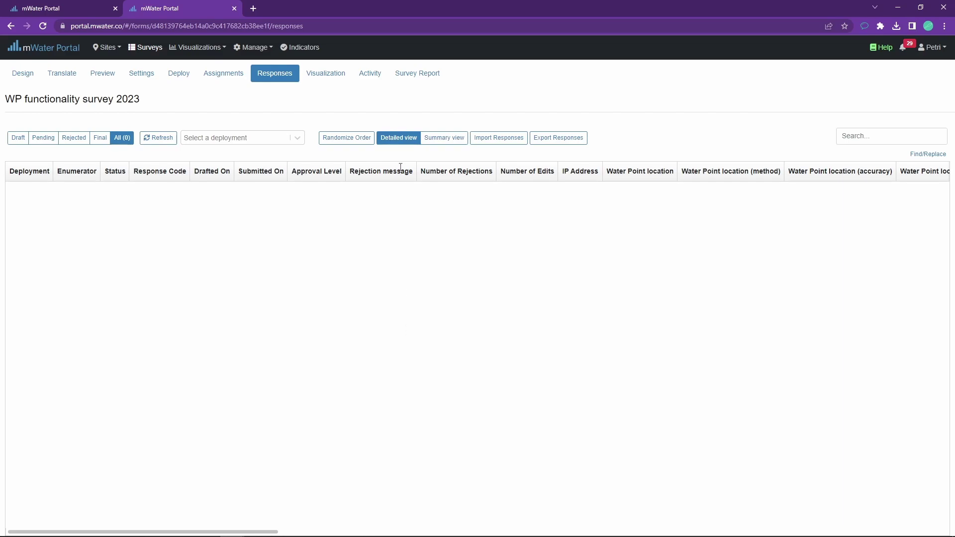
Switch between Summary and Detailed views and inspect the second imported response's answers
left_click(433, 139)
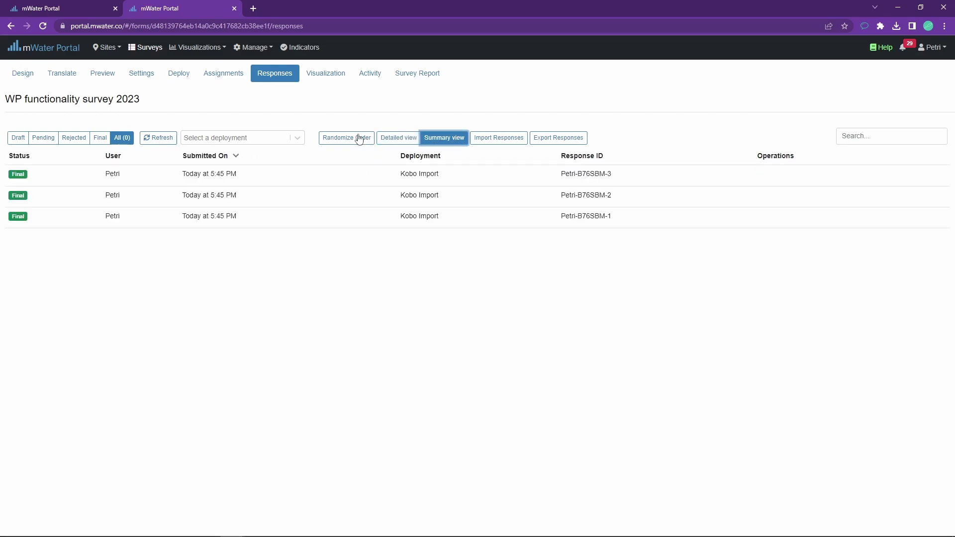
left_click(403, 137)
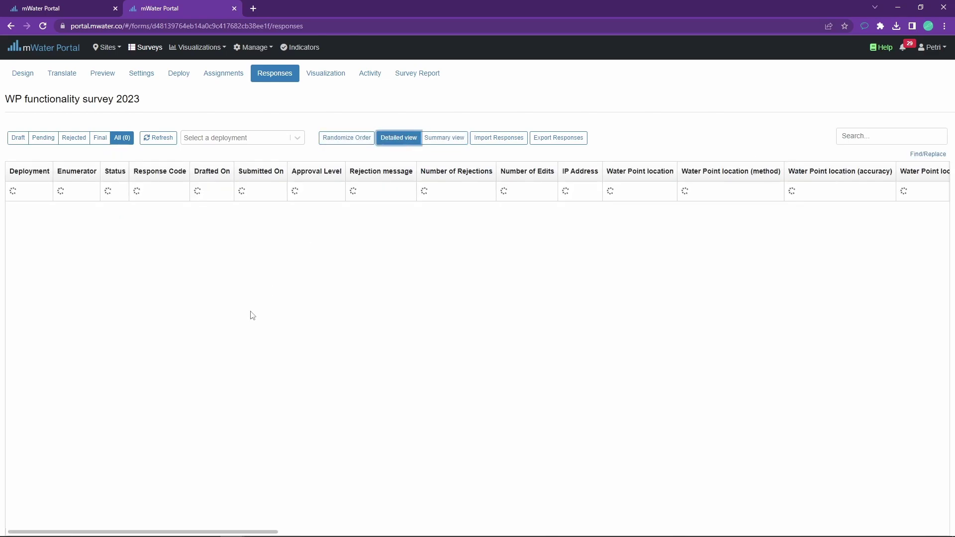
left_click_drag(154, 531, 881, 527)
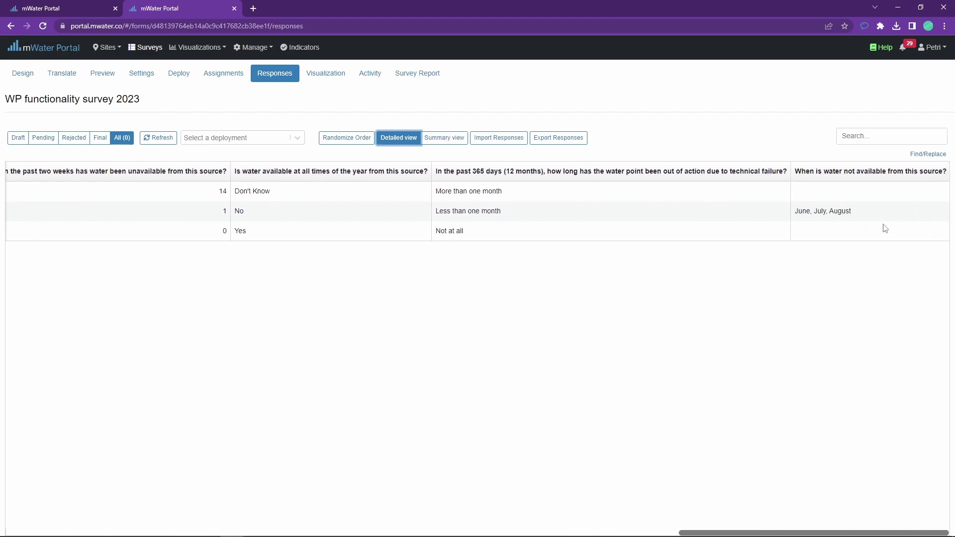
left_click(869, 210)
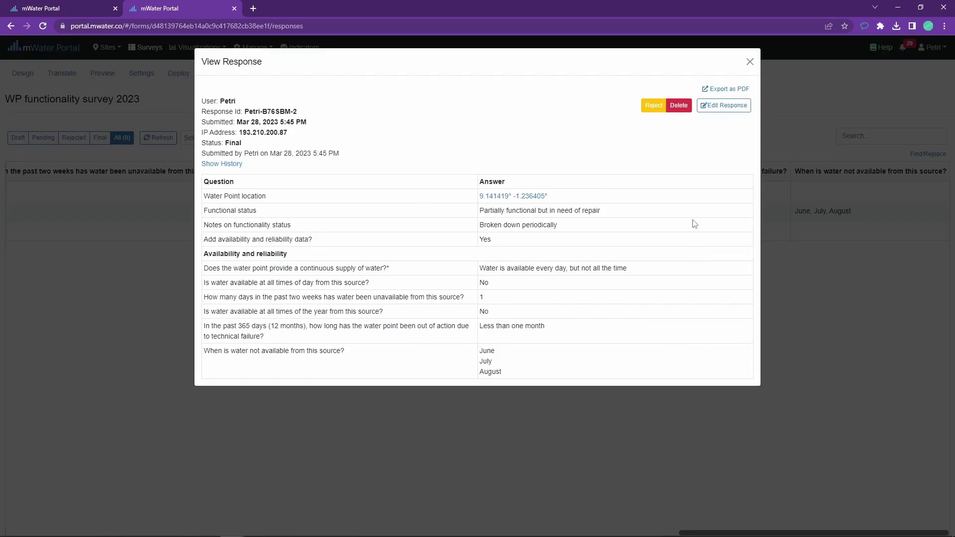
left_click(350, 441)
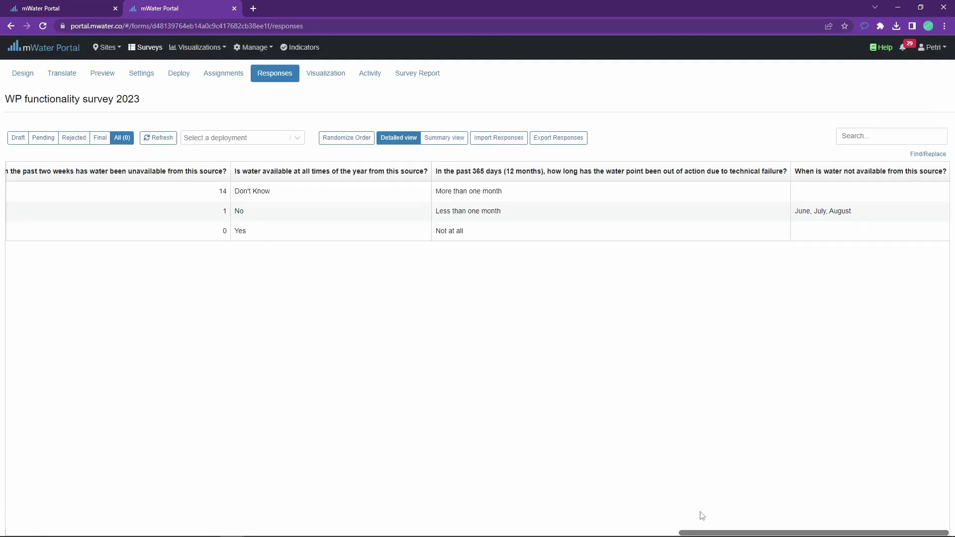
mouse_move(645, 534)
left_mouse_down()
mouse_move(60, 530)
mouse_move(483, 533)
left_mouse_up()
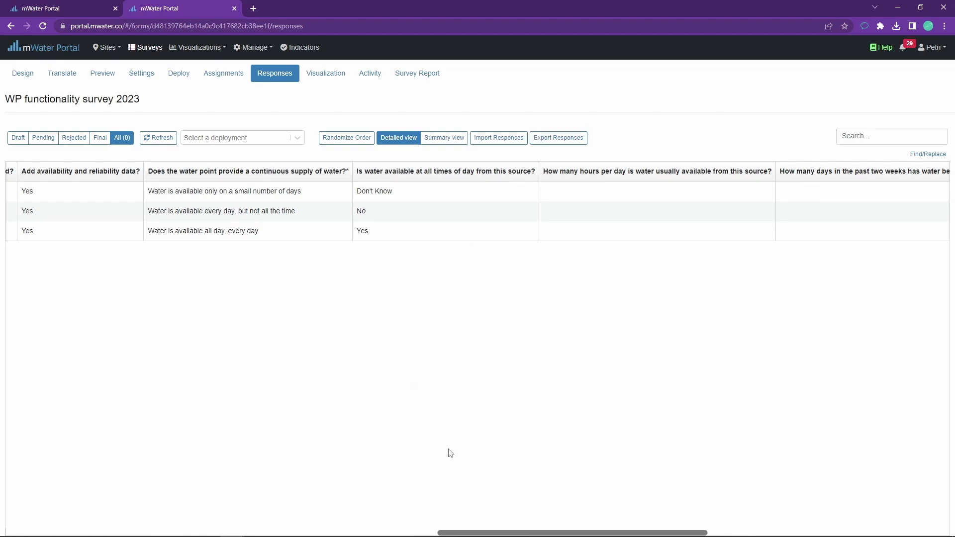
left_click_drag(501, 533, 743, 533)
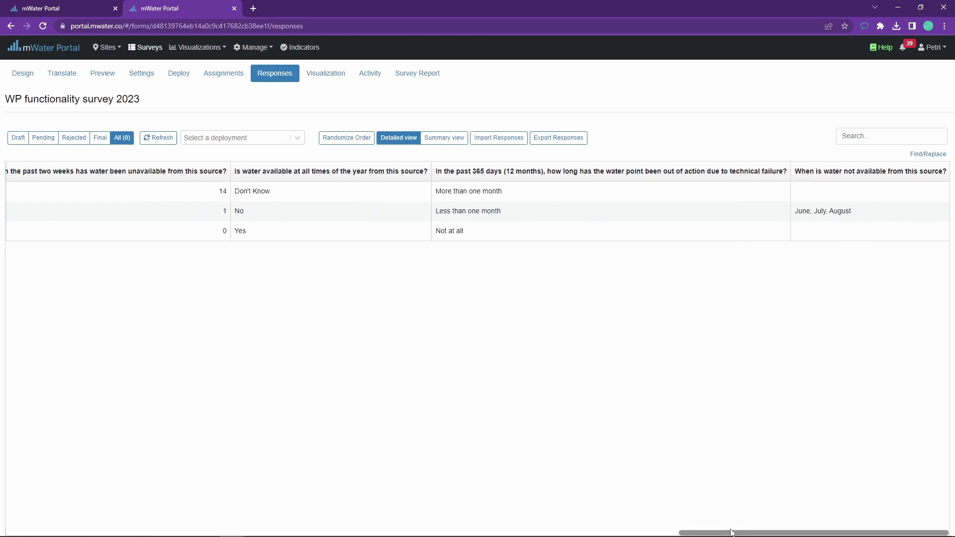
mouse_move(732, 533)
left_mouse_down()
mouse_move(152, 533)
mouse_move(355, 534)
left_mouse_up()
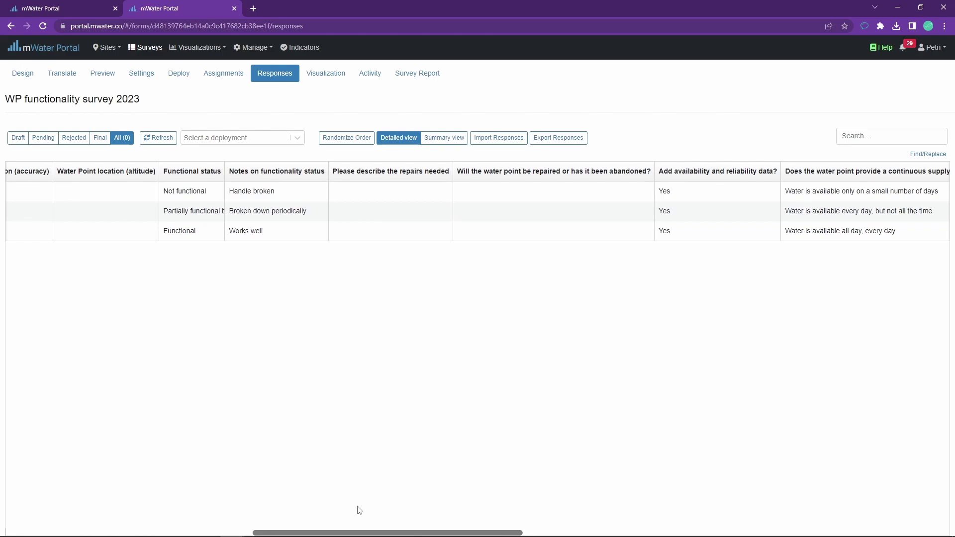
left_click_drag(391, 533, 114, 532)
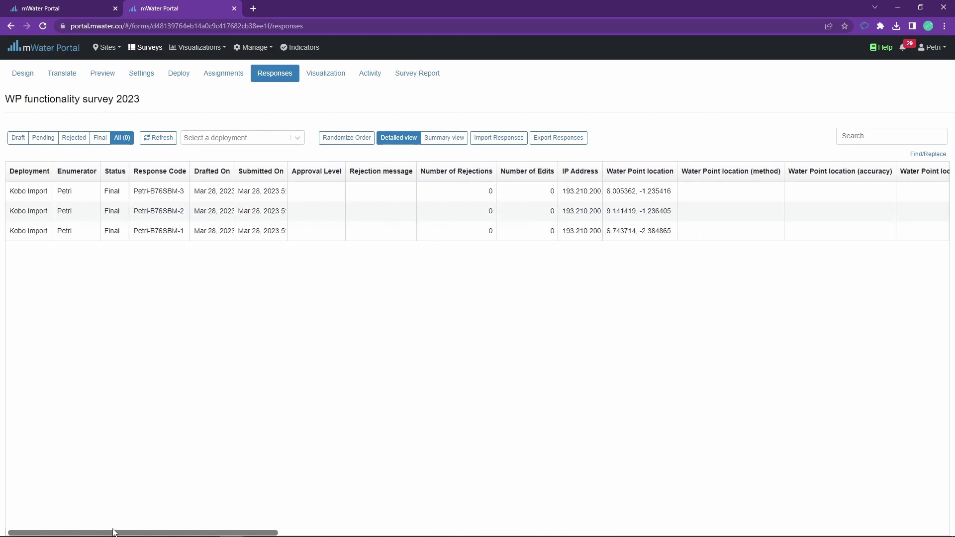